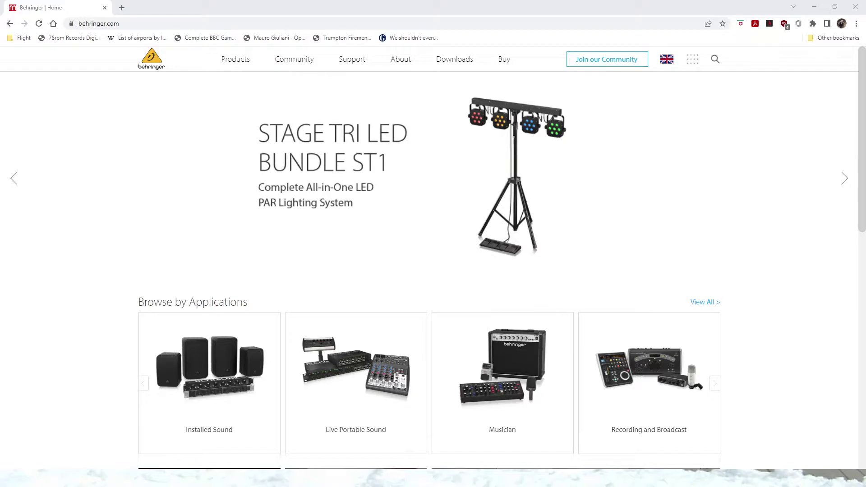
Step: Go from the Behringer Support page to the Download Center
click(353, 61)
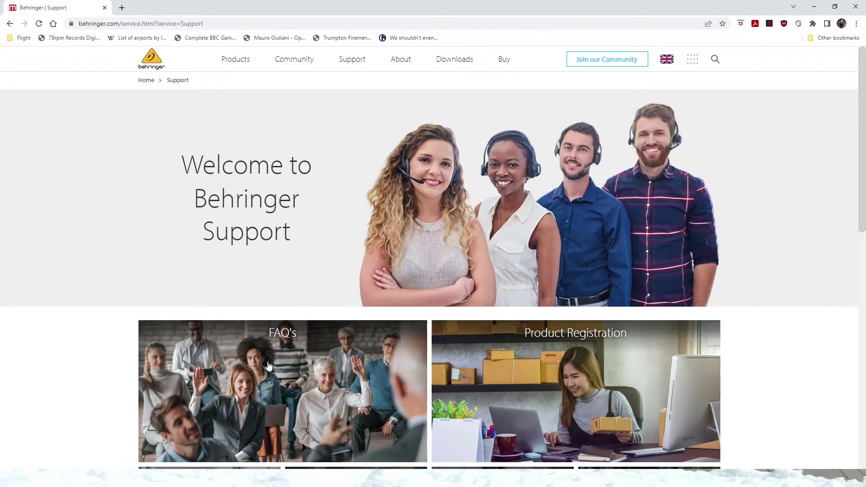
scroll(268, 365, down, 4)
scroll(261, 367, down, 1)
scroll(234, 360, down, 3)
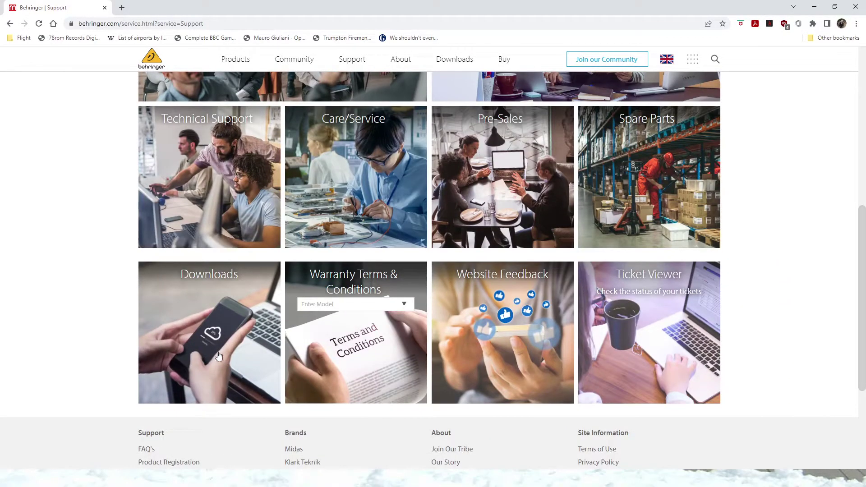
click(205, 346)
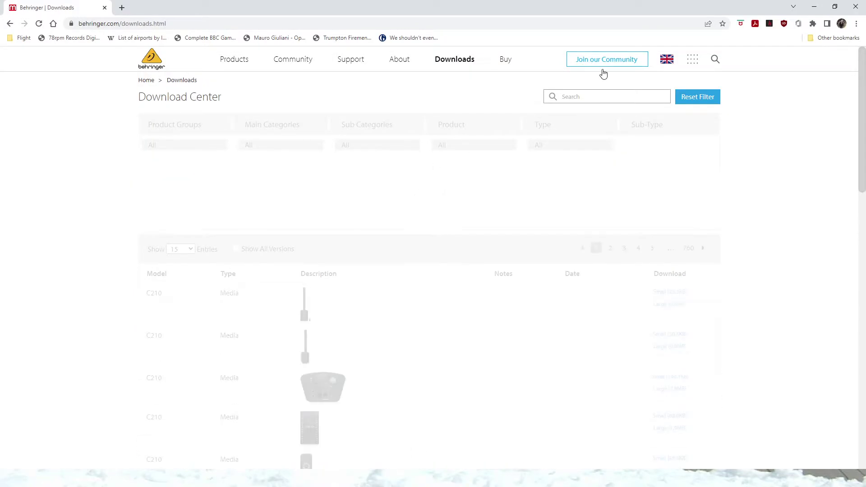
Step: Search the Download Center for 'x-touch mini' and scroll to the X-TOUCH EDITOR V1.21 results
click(604, 95)
text(x-touch mini)
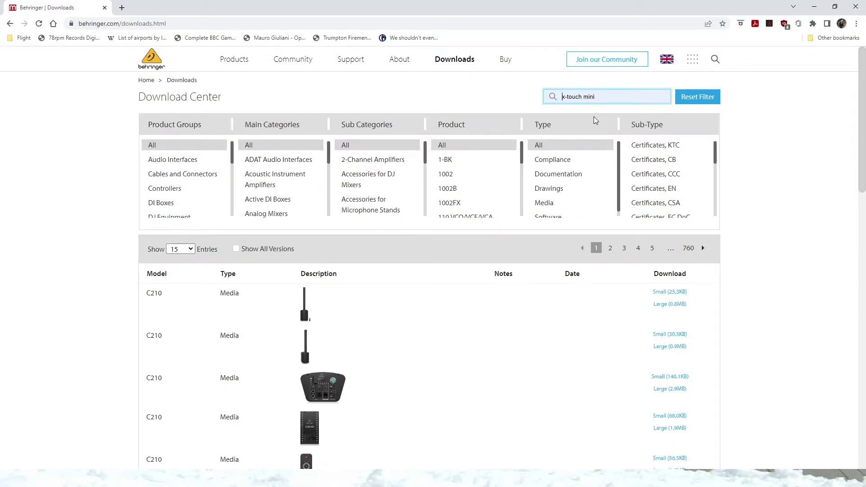
text(x-touch mini)
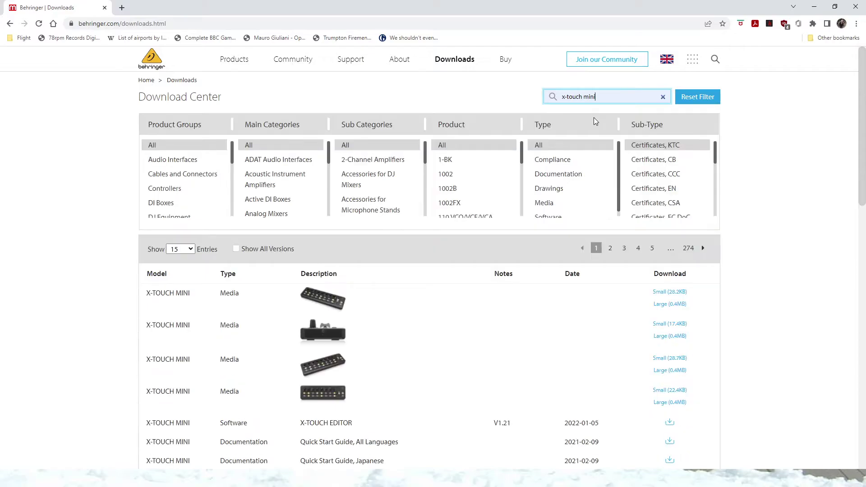
scroll(440, 340, down, 2)
scroll(439, 341, down, 1)
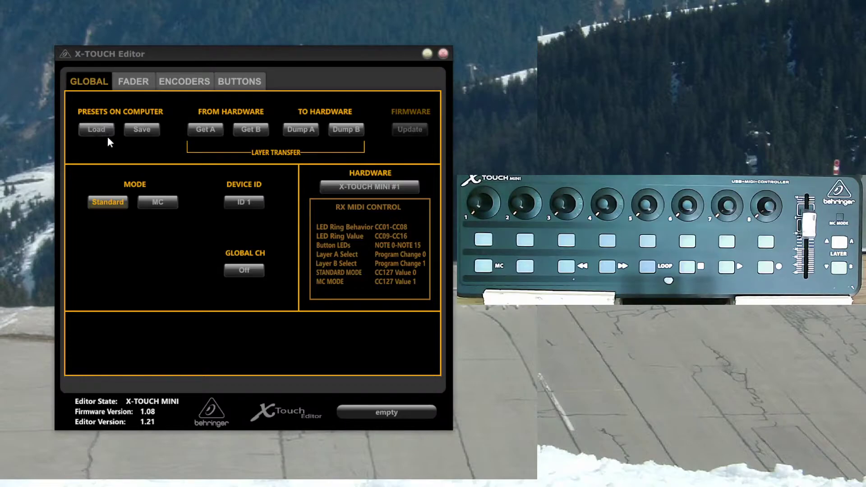
Step: Read layer A from the hardware and review its fader and encoder settings
click(207, 130)
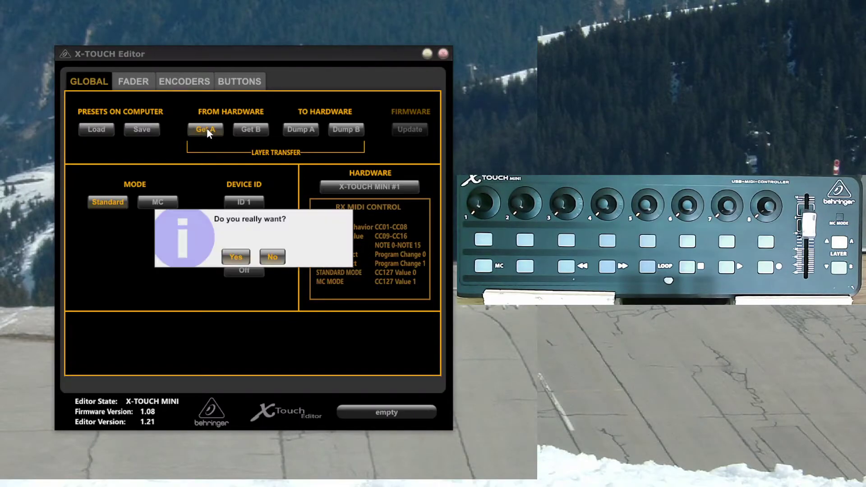
click(241, 255)
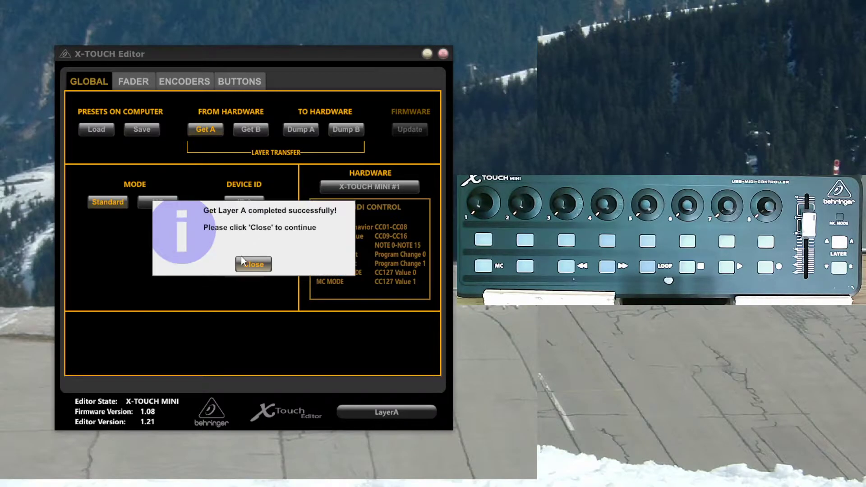
click(255, 269)
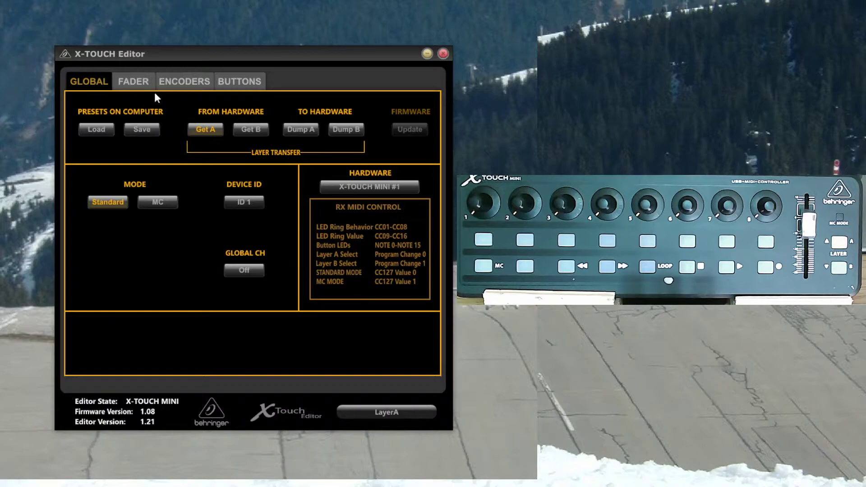
click(133, 83)
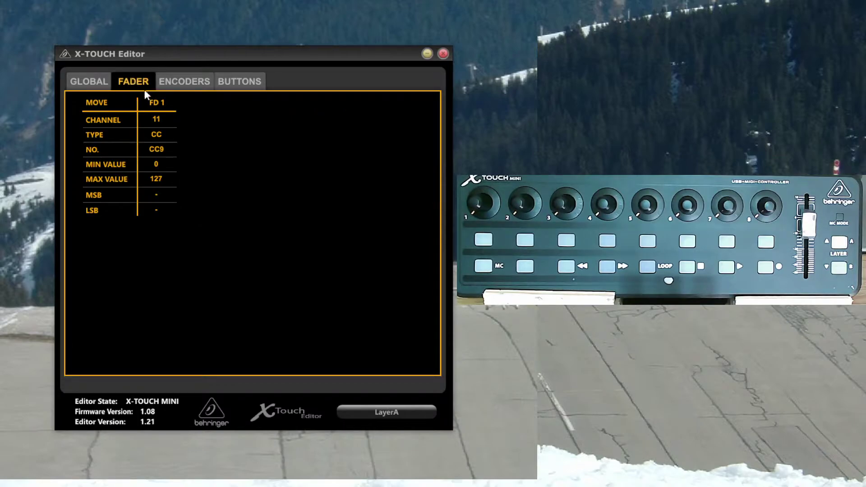
click(171, 118)
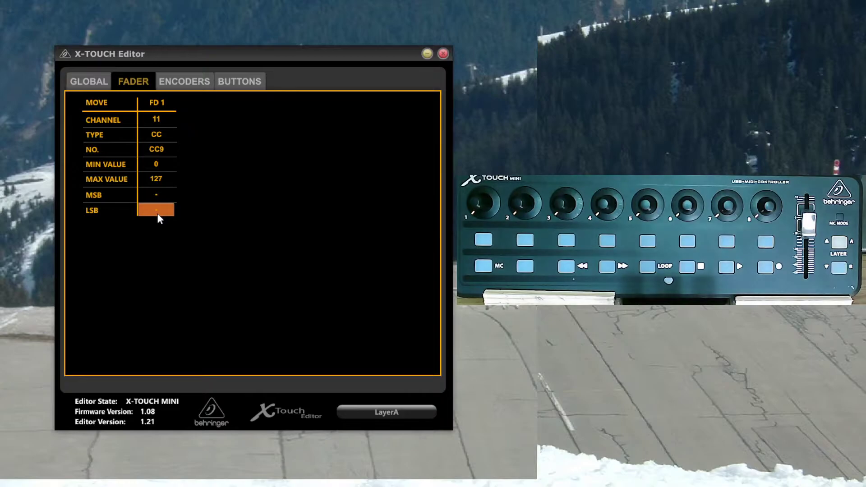
click(192, 79)
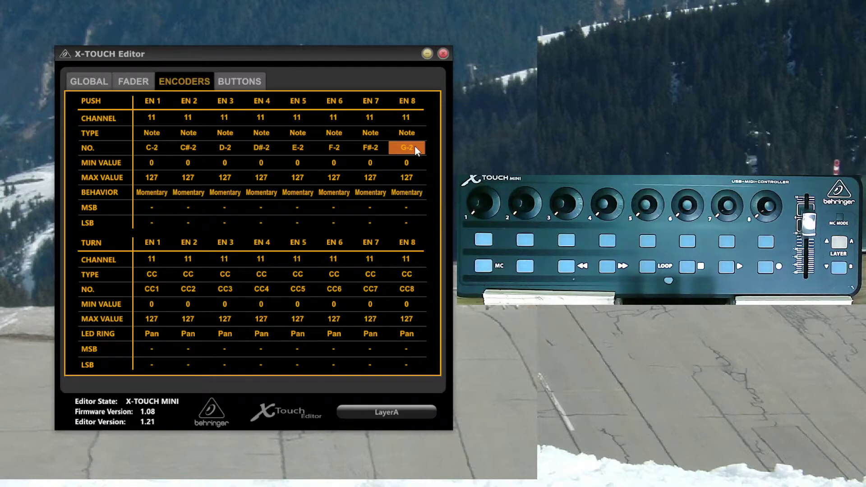
Step: Make encoder 1's push send CC10 instead of a note
click(159, 134)
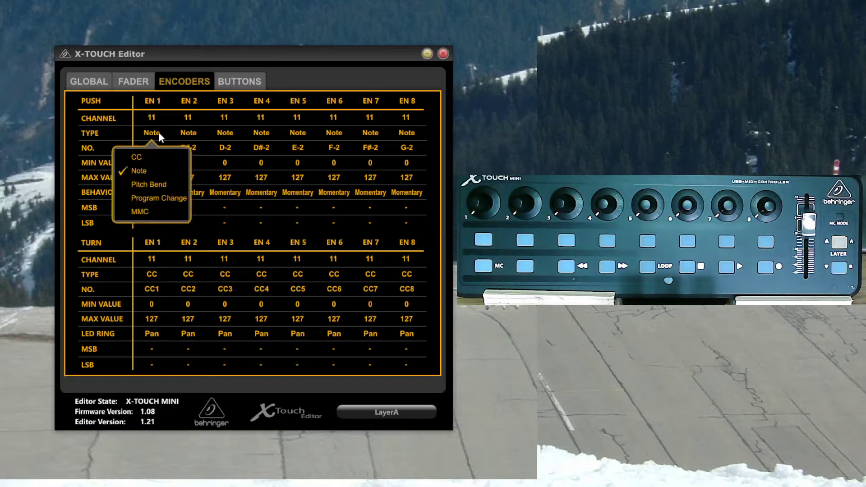
click(154, 158)
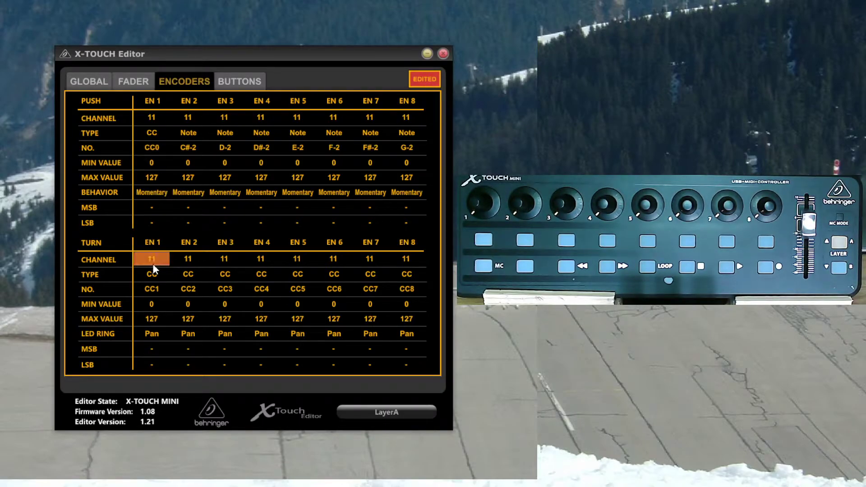
click(153, 148)
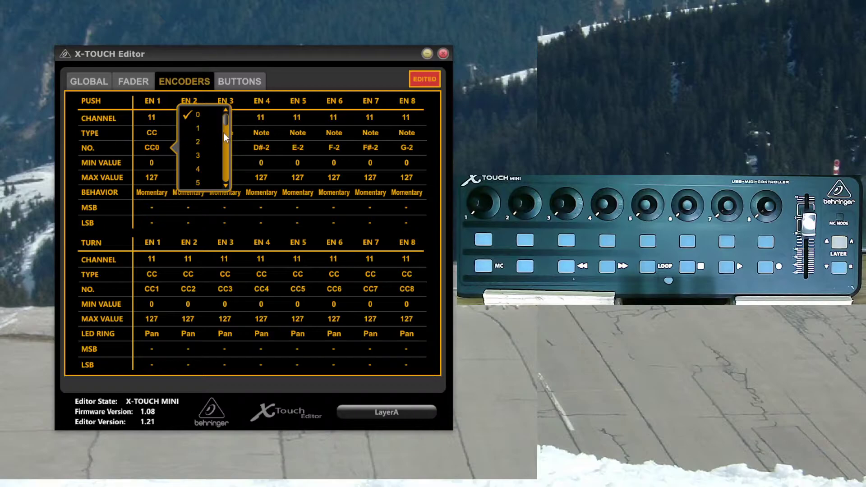
scroll(225, 126, down, 3)
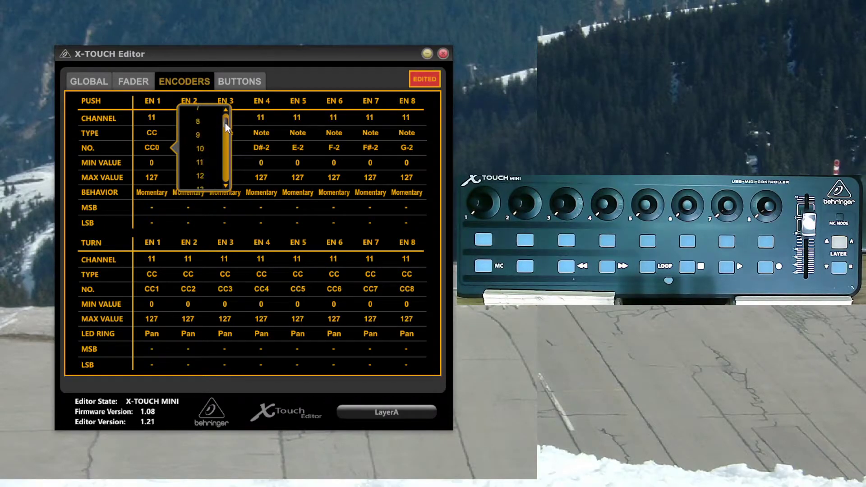
click(215, 148)
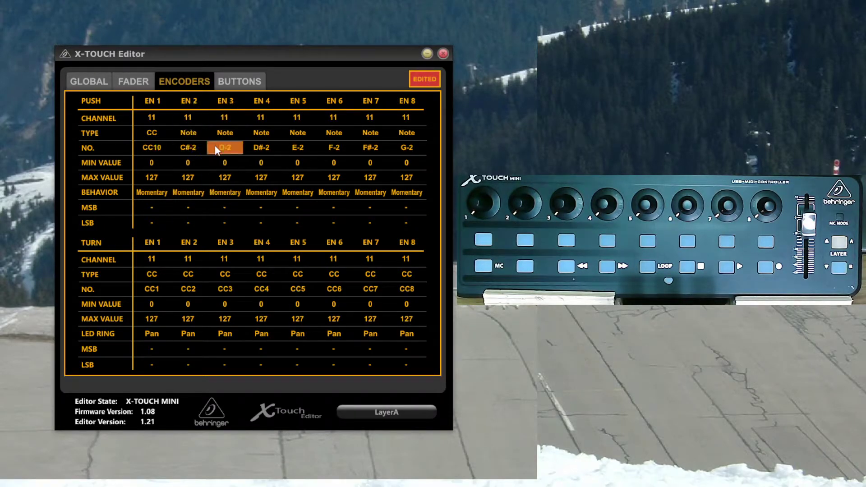
Step: Make encoder 2's push send CC11 instead of a note
click(190, 134)
click(184, 157)
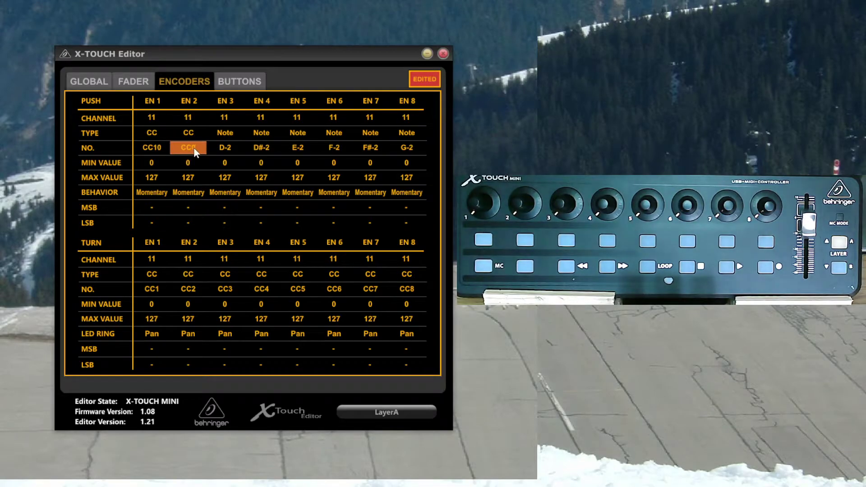
click(194, 149)
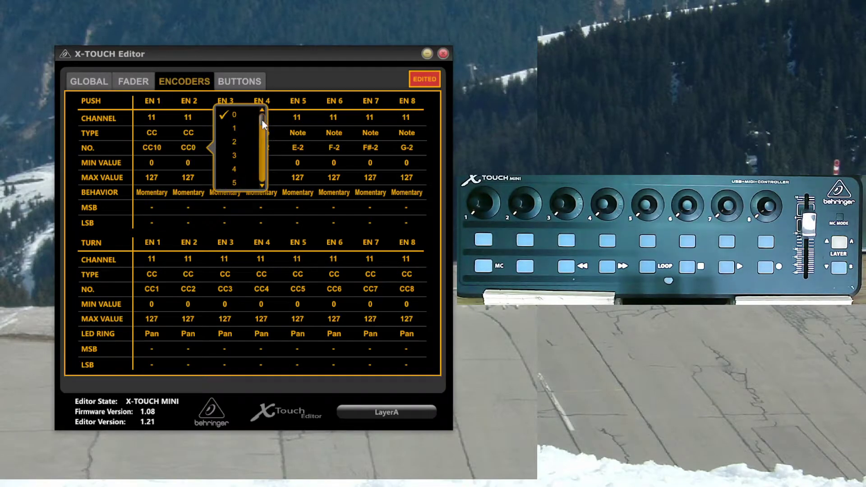
scroll(261, 119, down, 1)
scroll(261, 128, down, 1)
scroll(261, 129, down, 1)
scroll(261, 127, down, 1)
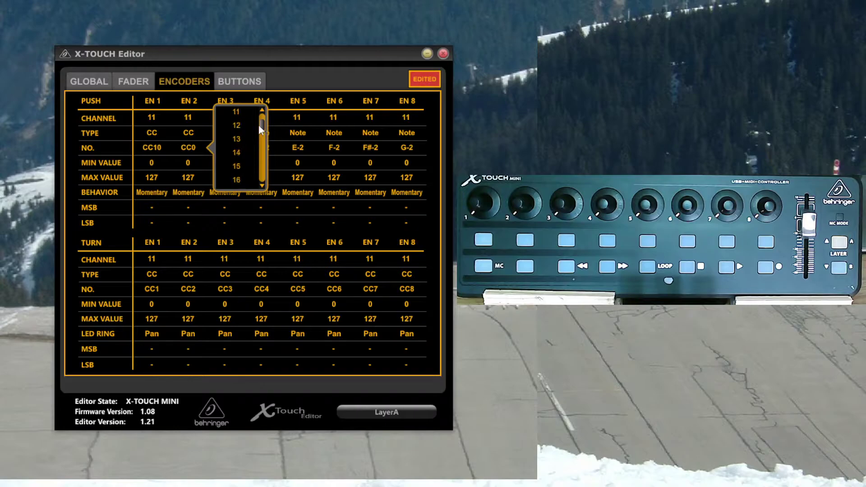
click(237, 112)
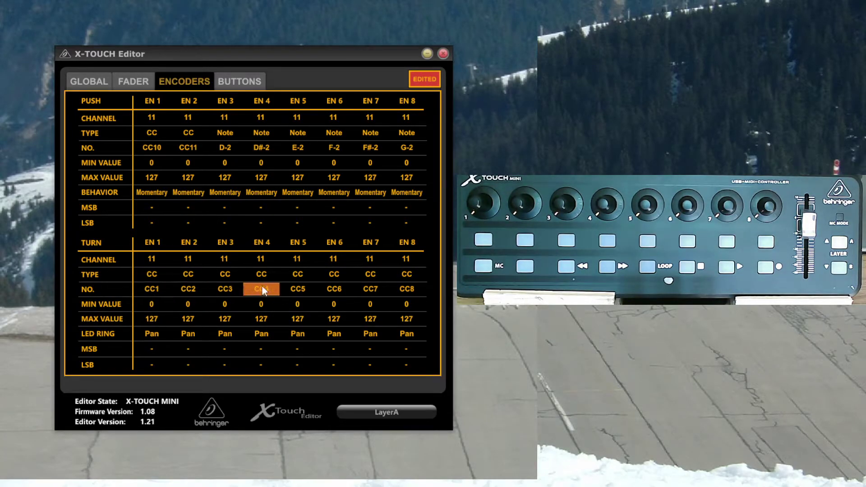
Step: Set LED rings for encoders 1–5 to Single, Pan, Fan, Spread and Trim
click(149, 334)
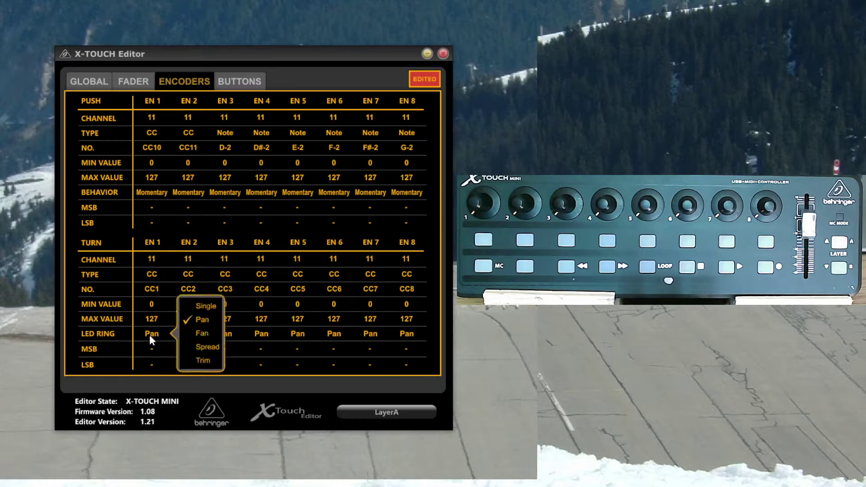
click(196, 307)
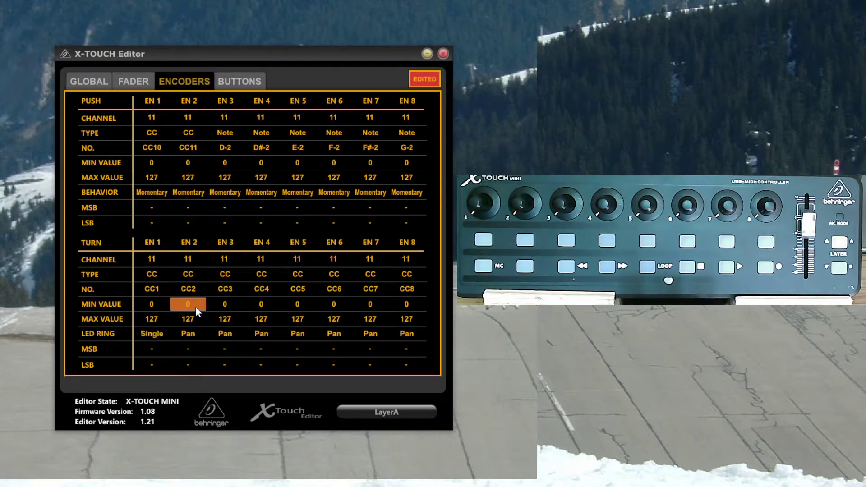
click(187, 334)
click(245, 323)
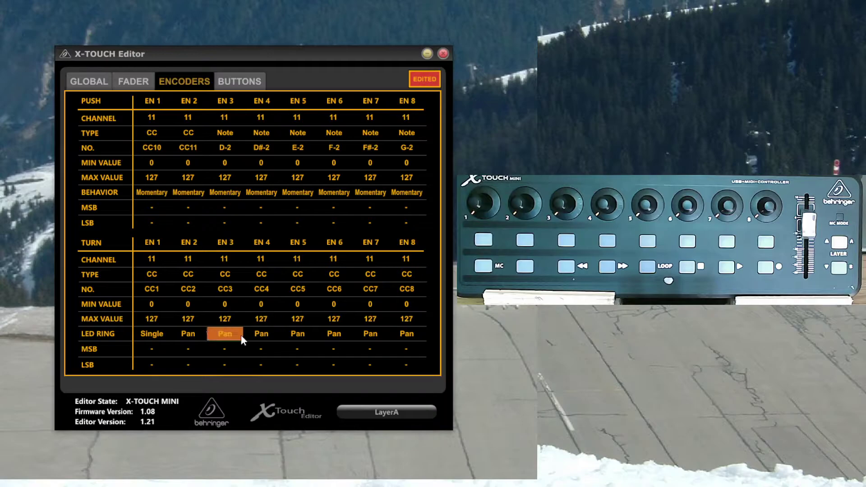
click(262, 334)
click(276, 334)
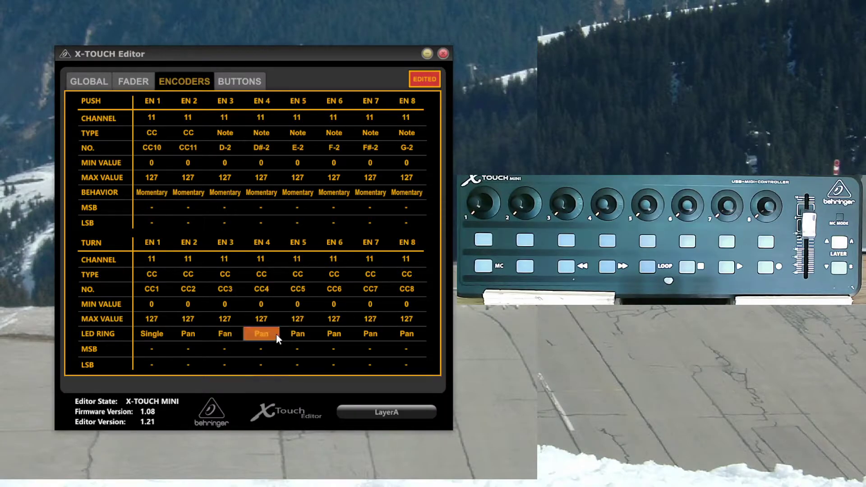
click(263, 333)
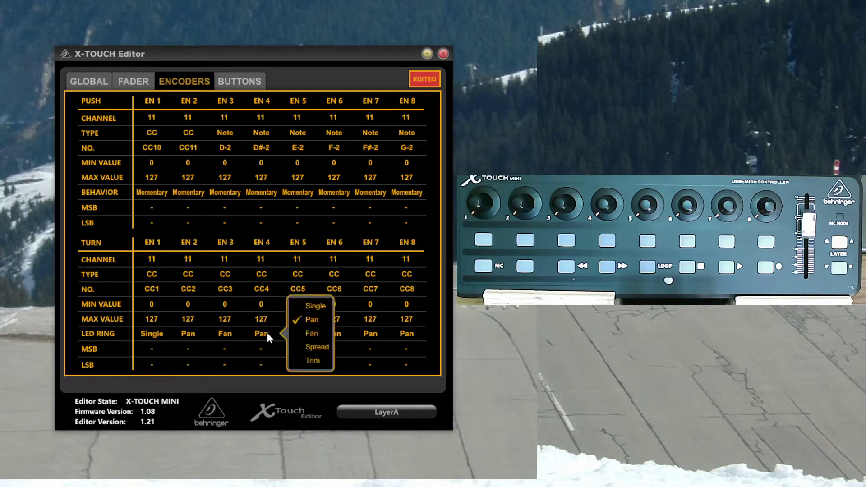
click(312, 347)
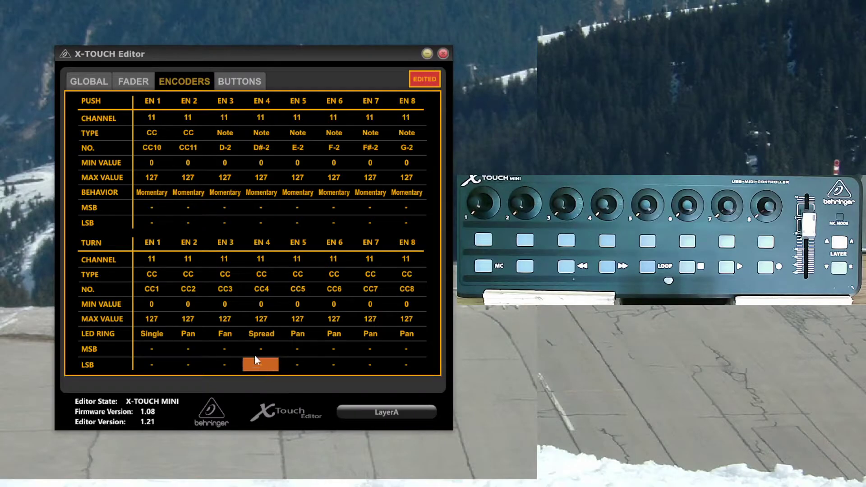
click(298, 334)
click(342, 360)
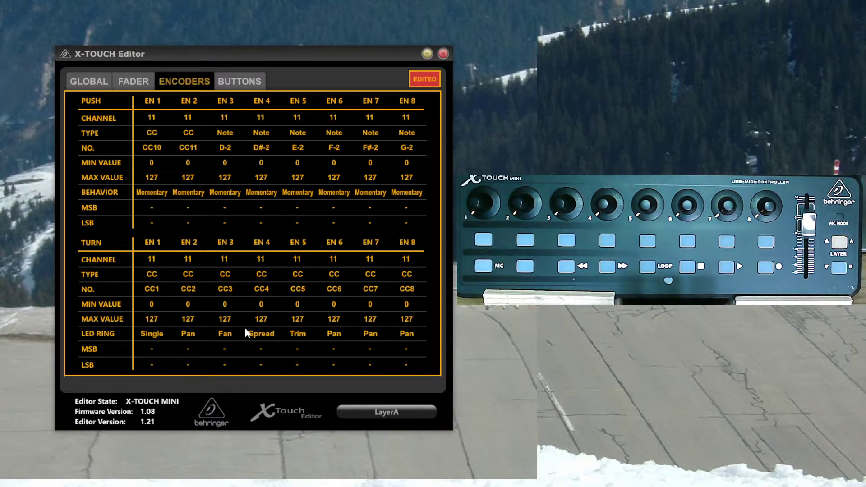
Step: From the Global page, dump the edited layer A to the X-Touch Mini
click(86, 83)
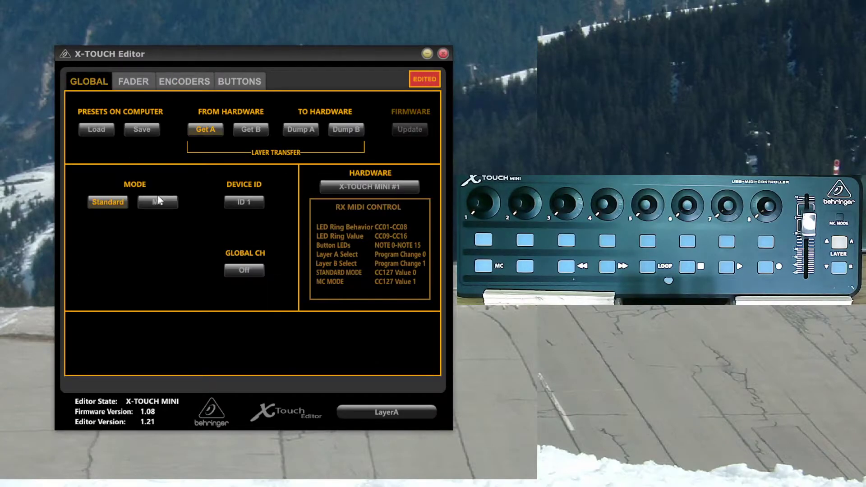
click(305, 130)
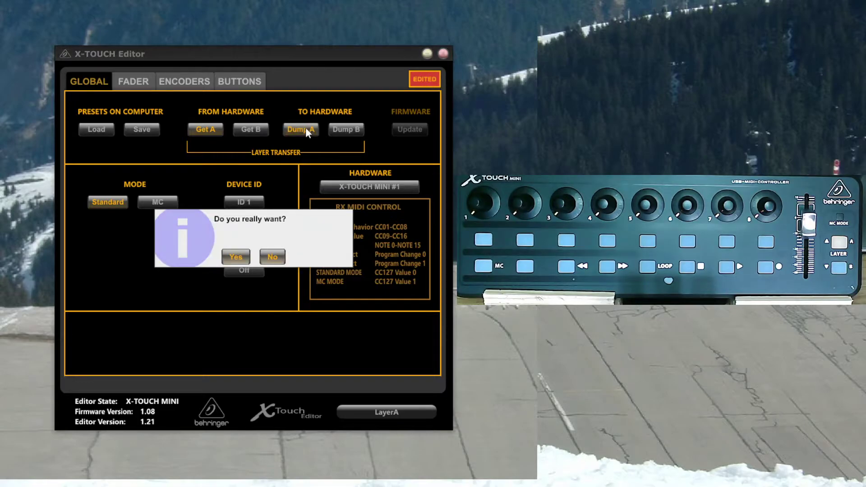
click(236, 257)
click(252, 266)
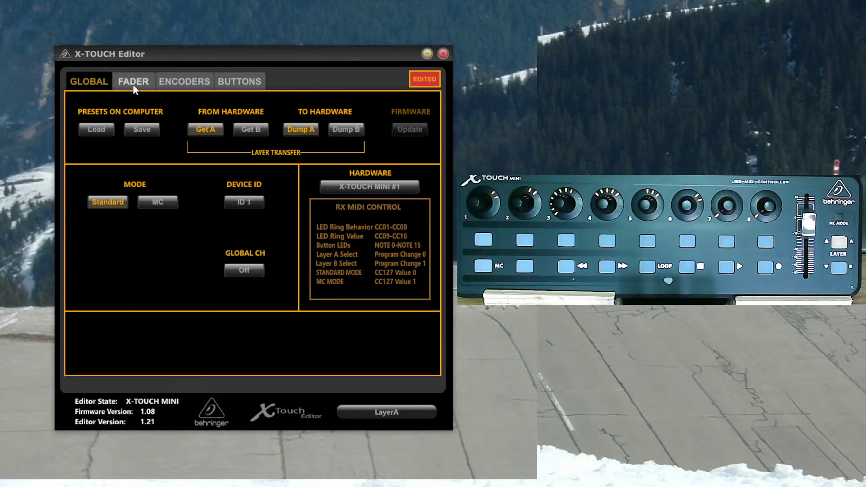
Step: Set button 1 to send CC40 instead of a note
click(241, 84)
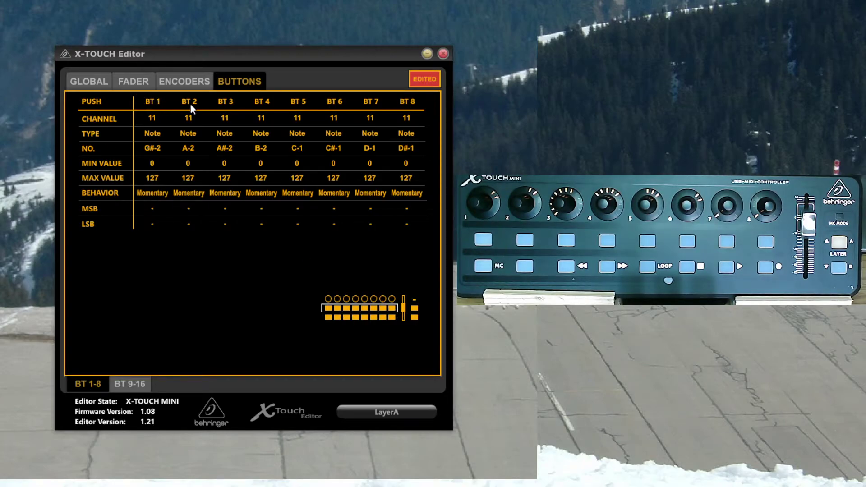
click(139, 163)
click(153, 133)
click(153, 133)
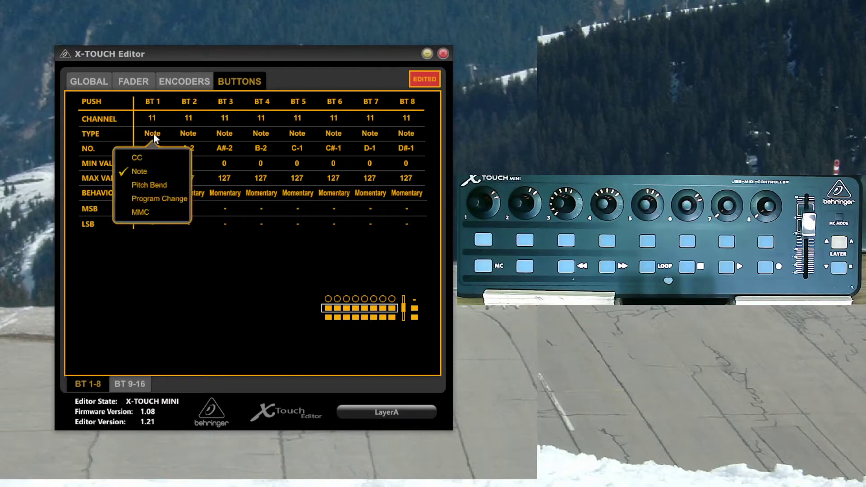
click(153, 158)
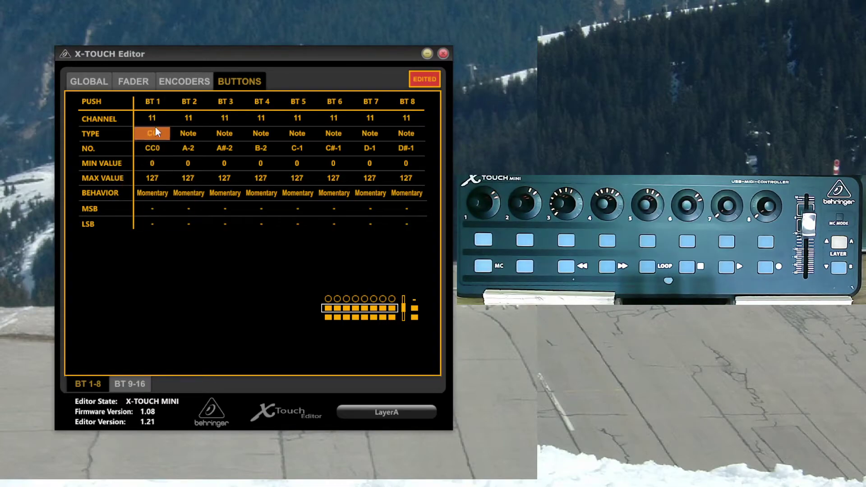
click(157, 147)
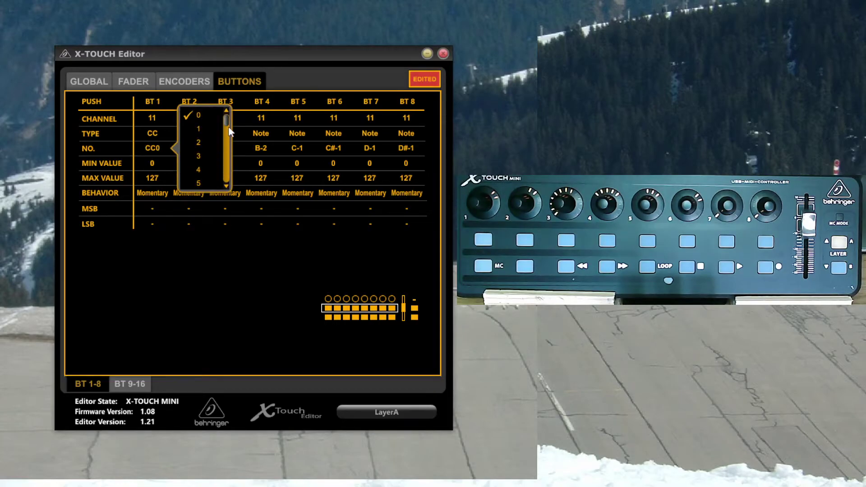
drag(229, 130, 223, 140)
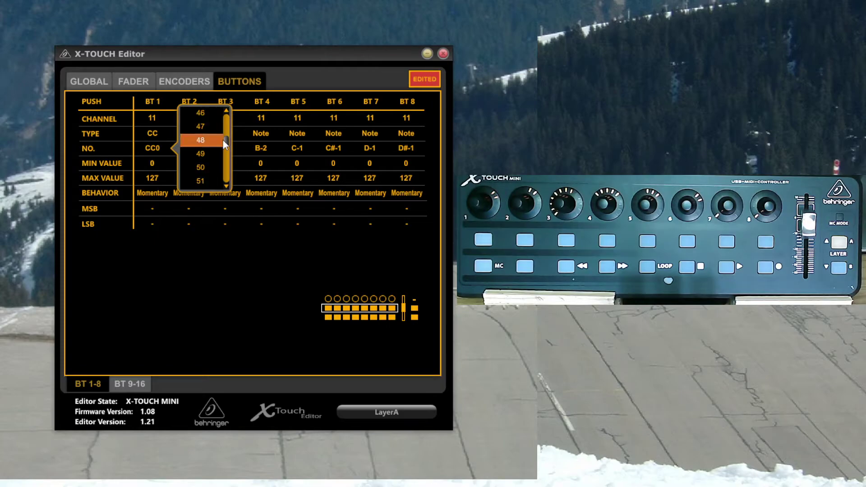
scroll(217, 139, up, 2)
scroll(217, 137, up, 2)
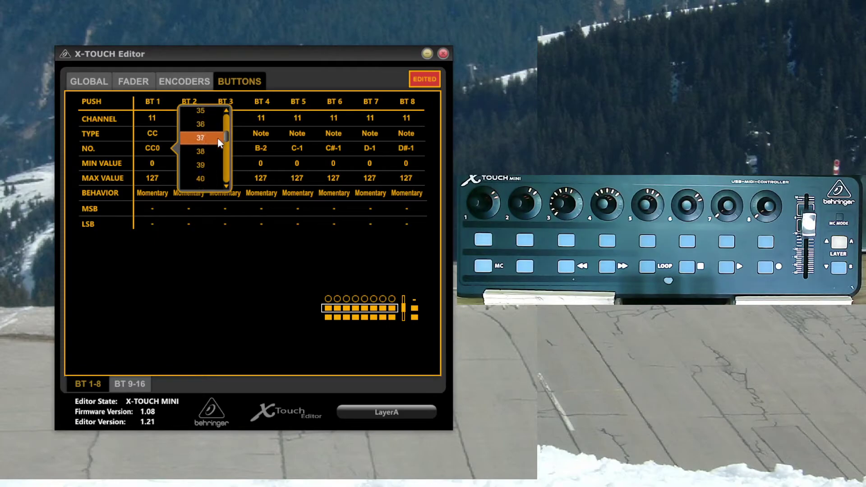
click(205, 179)
Step: Set button 2 to send CC41 instead of a note
click(183, 134)
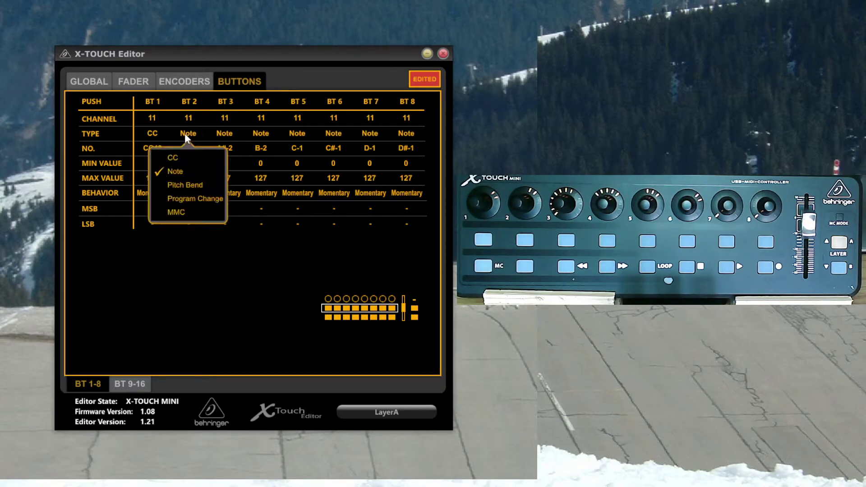
click(188, 157)
click(189, 148)
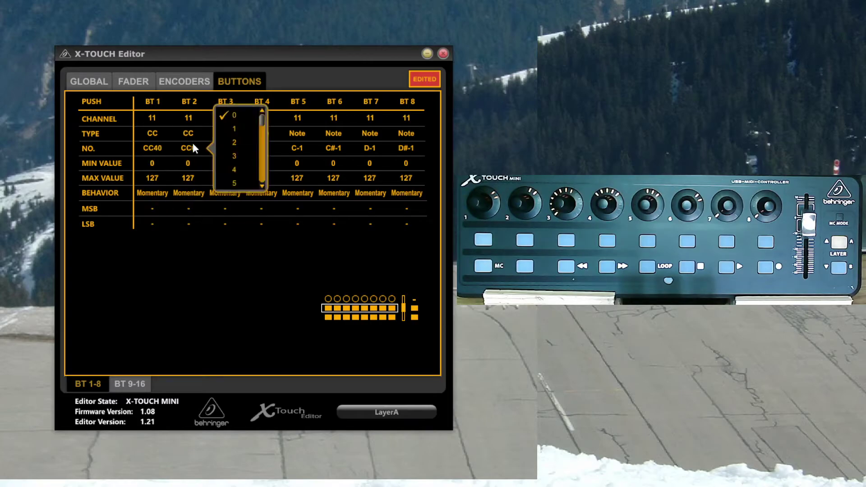
drag(261, 118, 259, 140)
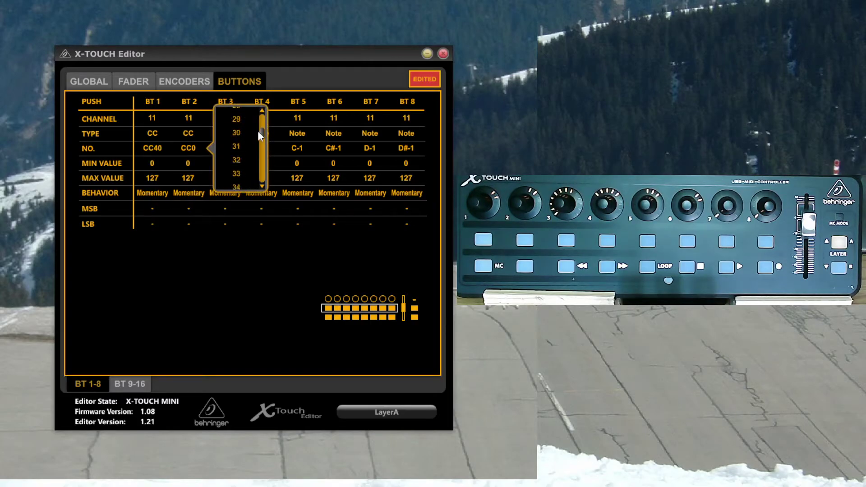
click(247, 146)
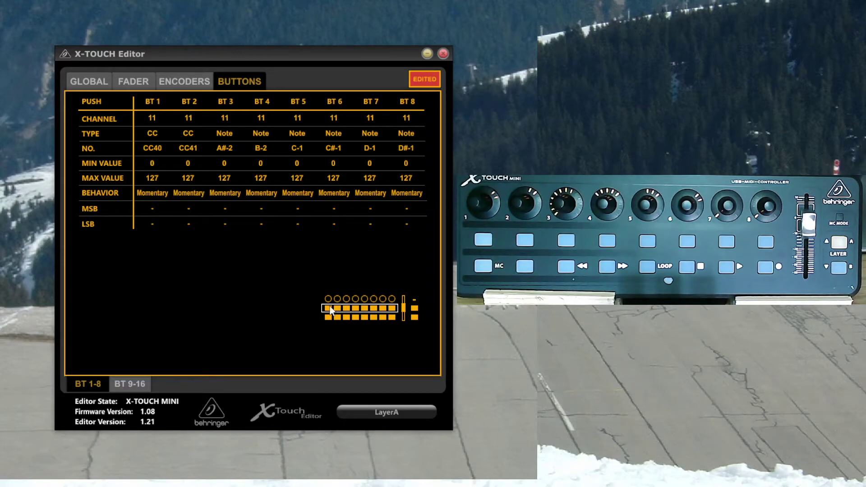
Step: Review buttons 9–16 and the fader and encoder tabs, leaving button 9 Momentary
click(134, 385)
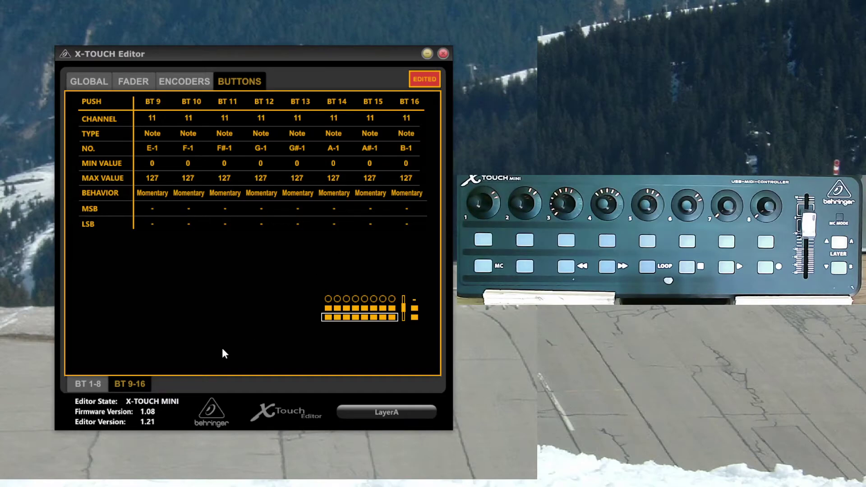
click(140, 80)
click(176, 83)
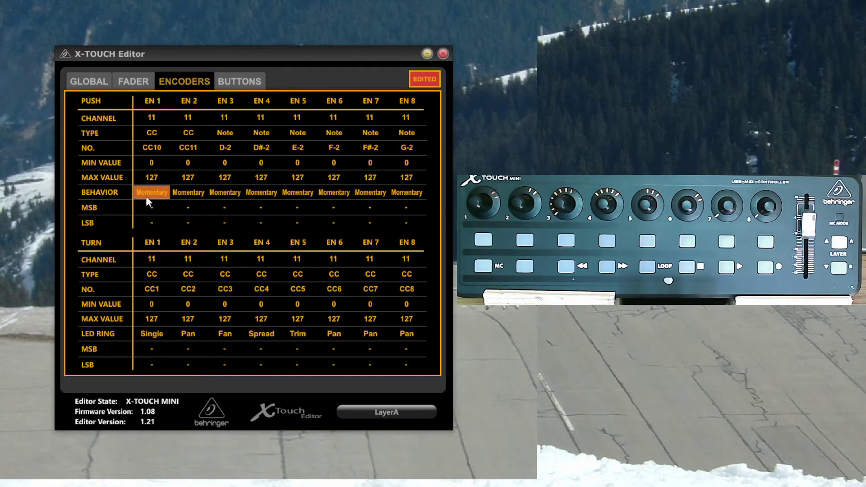
click(252, 82)
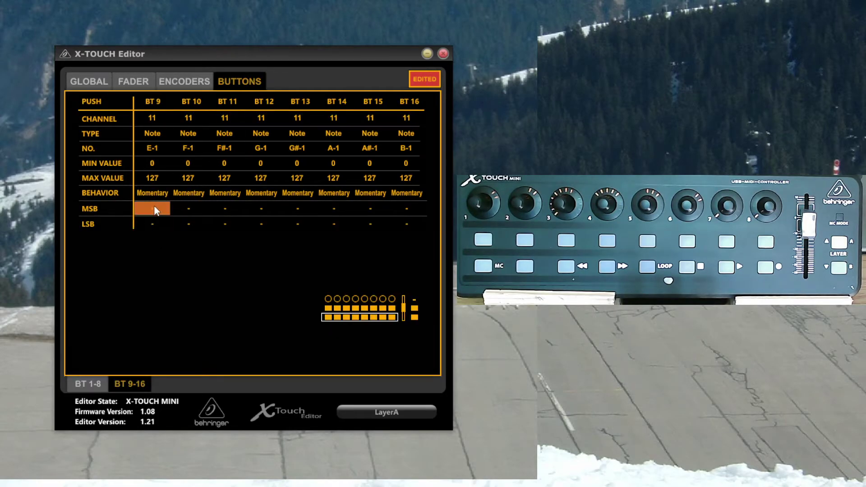
click(160, 193)
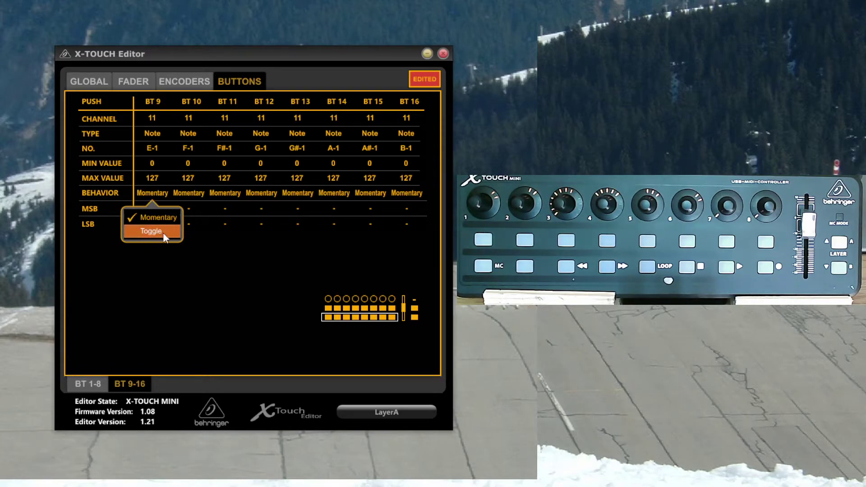
click(163, 191)
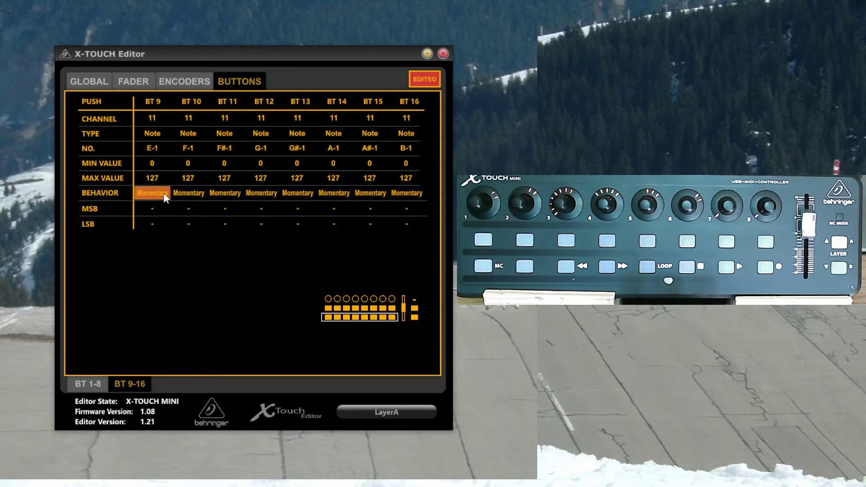
click(163, 194)
click(158, 193)
Step: Load the LayerA.bin preset from the msfs folder into the editor
click(88, 83)
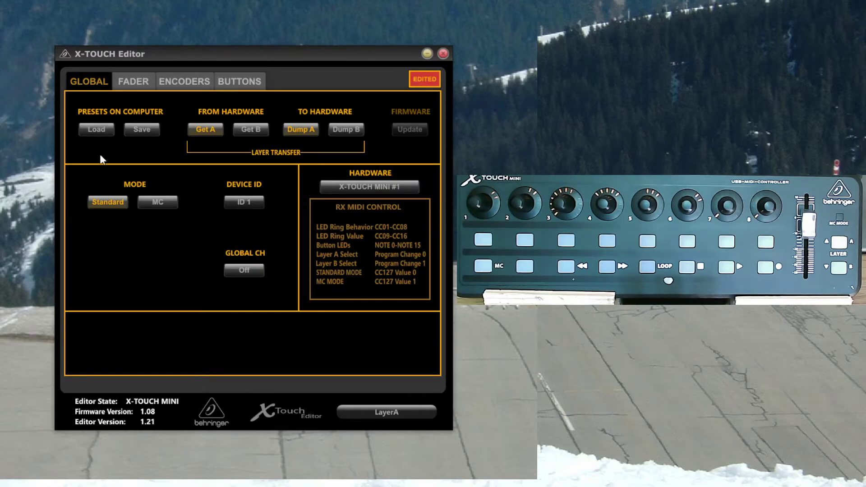
click(97, 130)
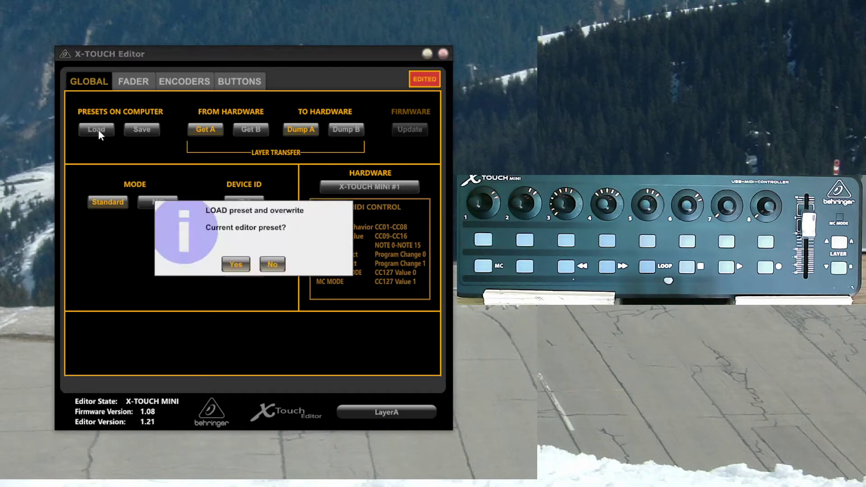
click(239, 264)
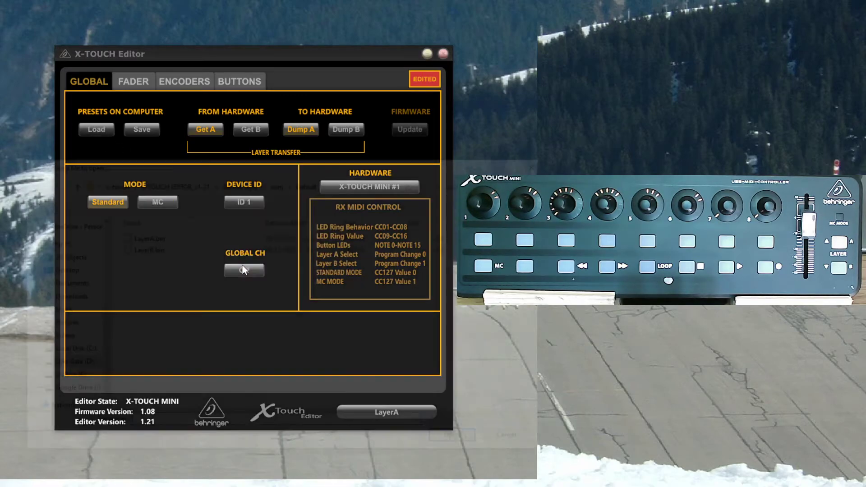
click(145, 240)
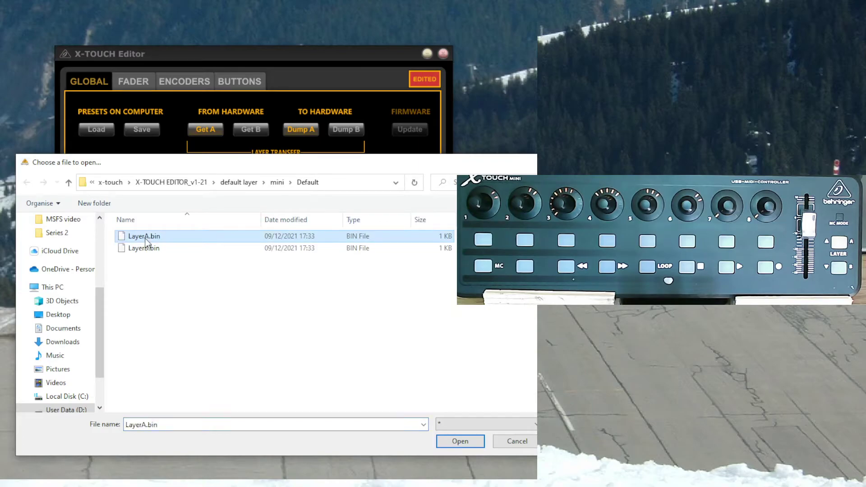
click(277, 183)
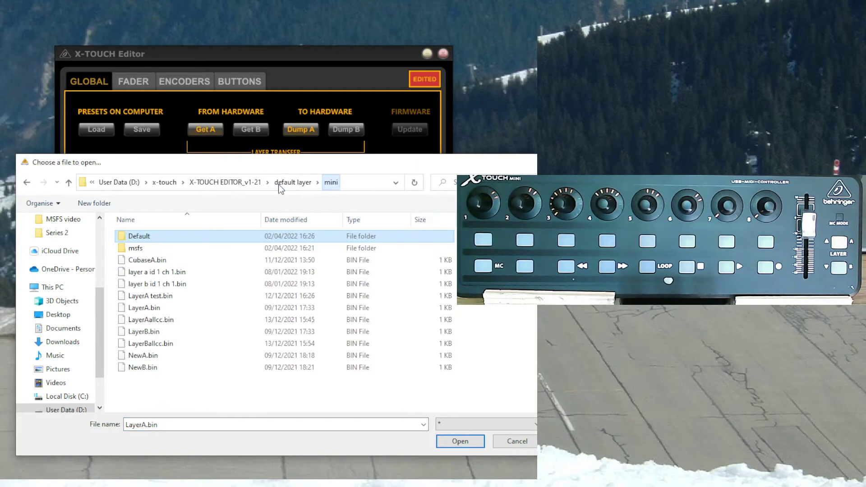
double_click(135, 248)
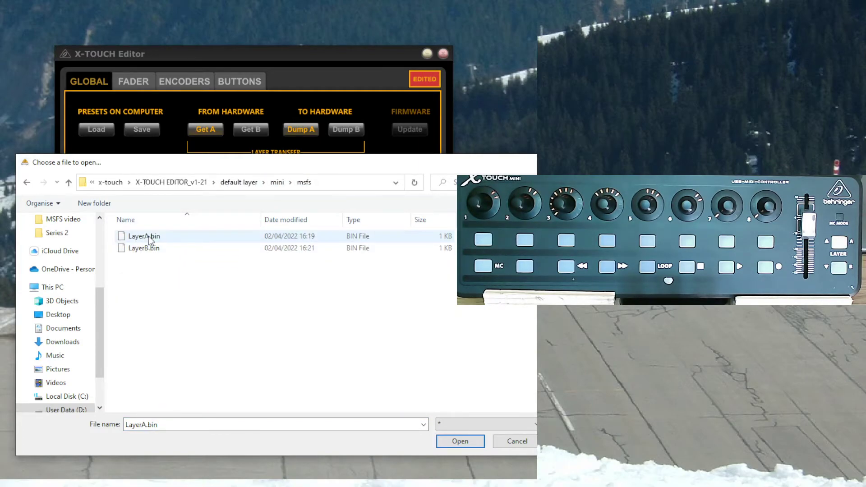
click(148, 237)
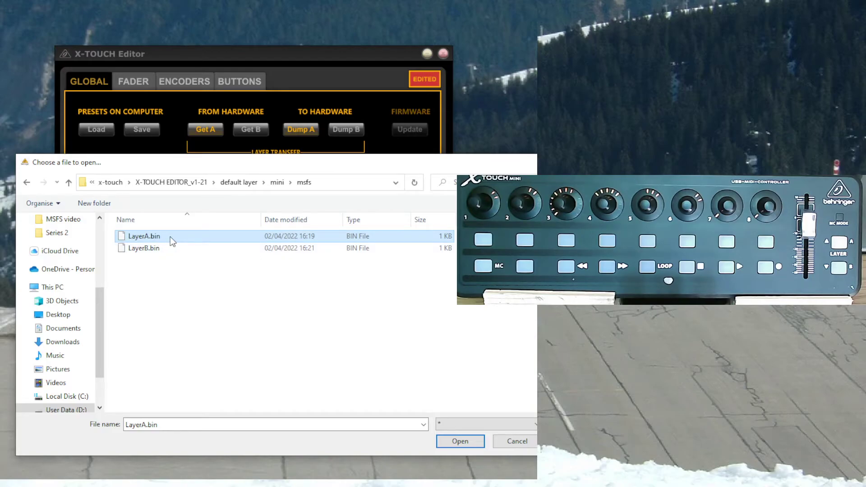
double_click(165, 236)
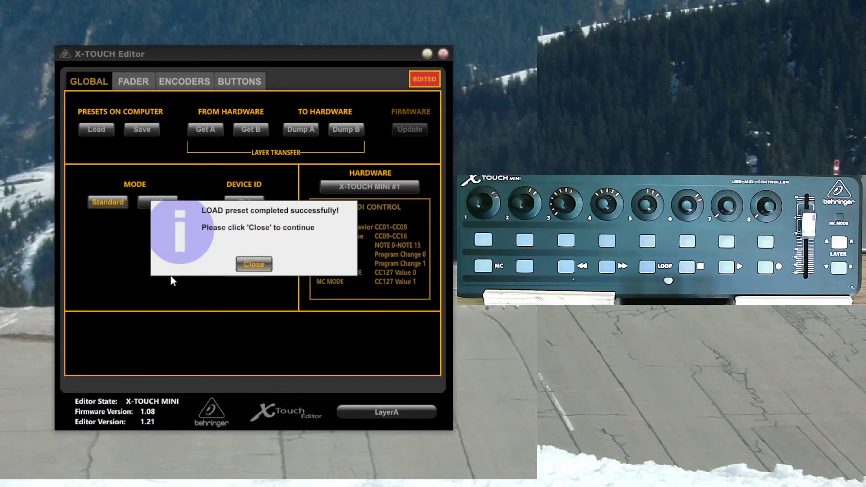
click(257, 264)
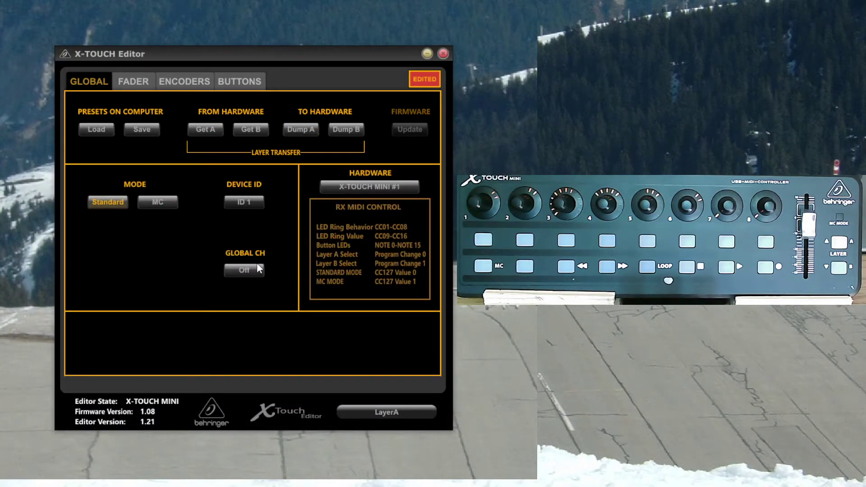
Step: Dump the loaded preset to the hardware's layer A
click(304, 129)
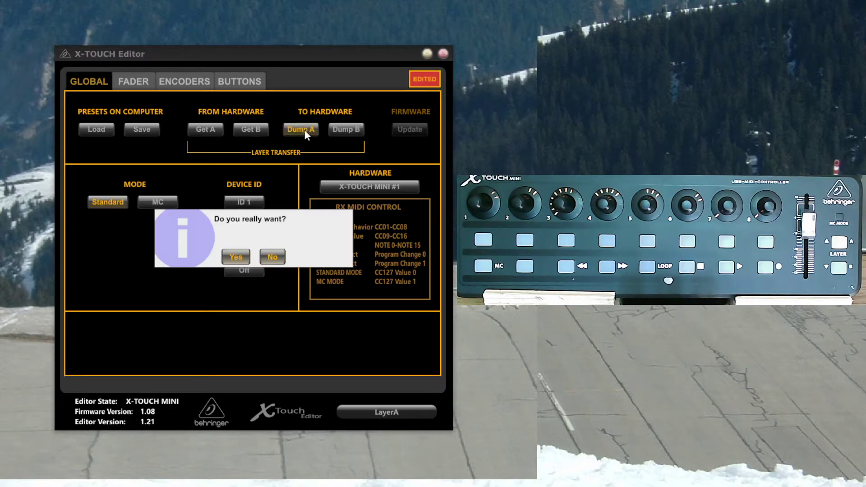
click(235, 257)
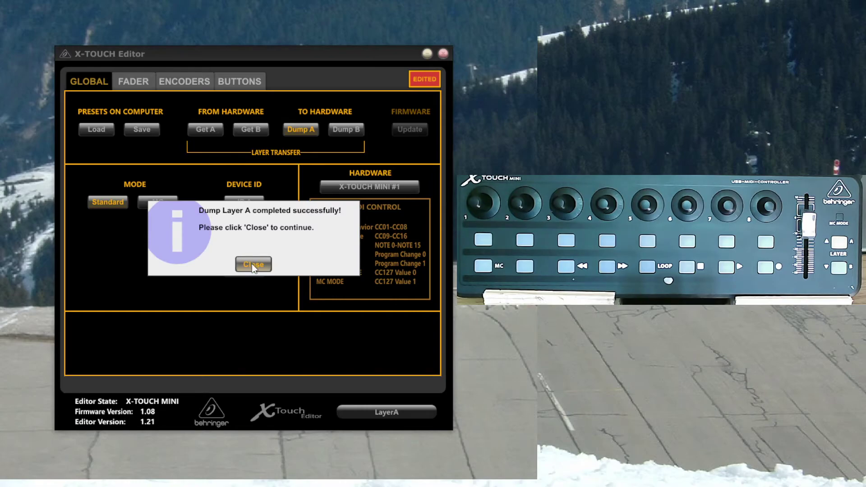
click(252, 264)
Step: Load the LayerB.bin preset and dump it to the hardware's layer B
click(96, 129)
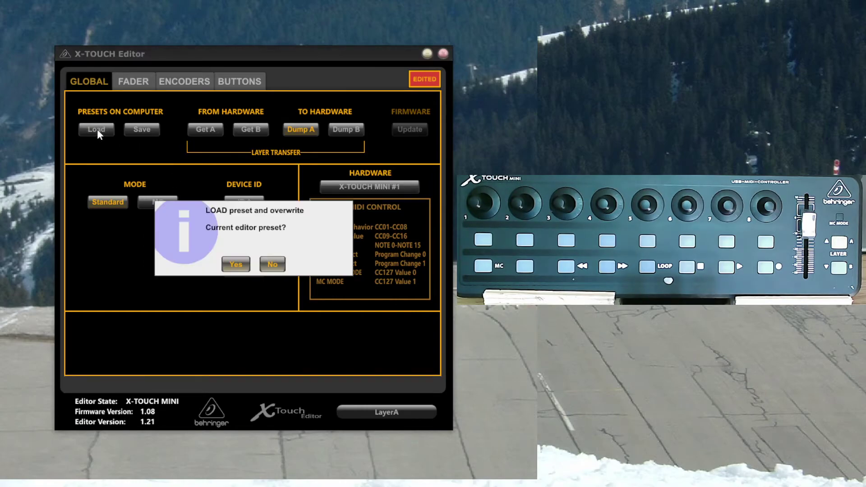
click(234, 263)
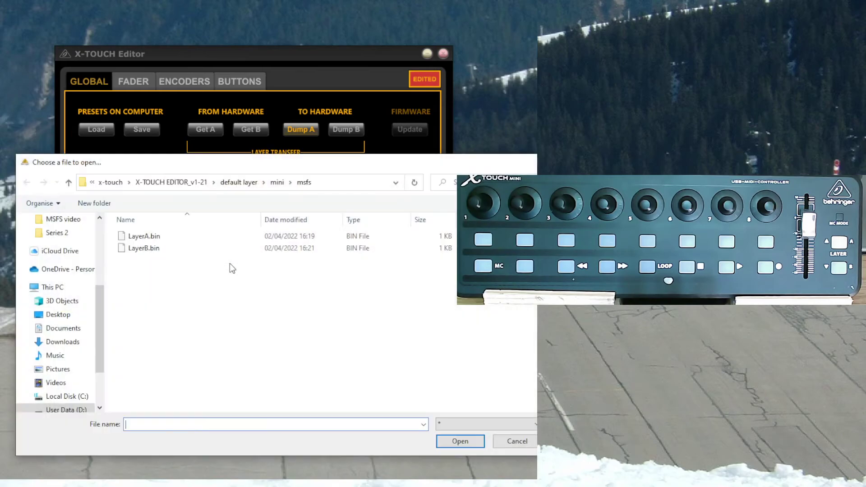
double_click(143, 247)
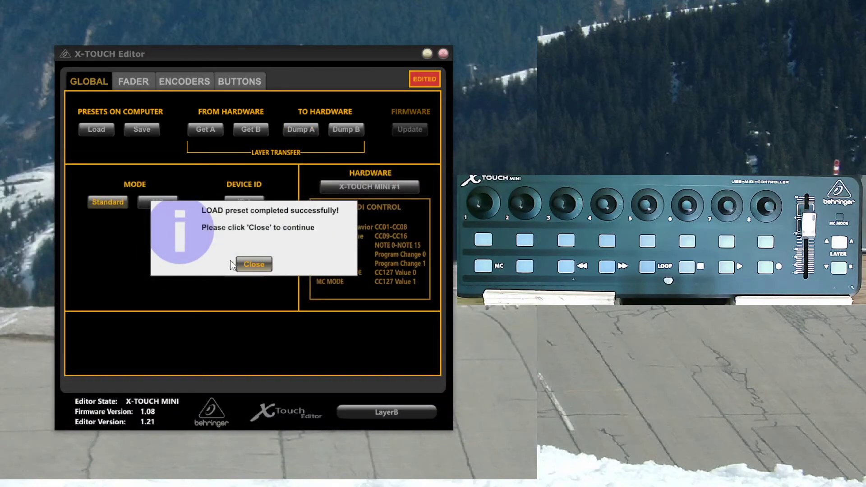
click(251, 265)
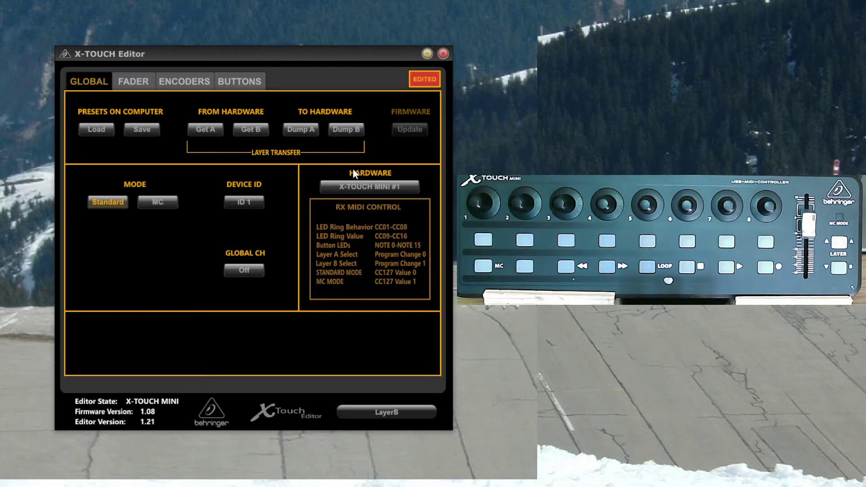
click(346, 129)
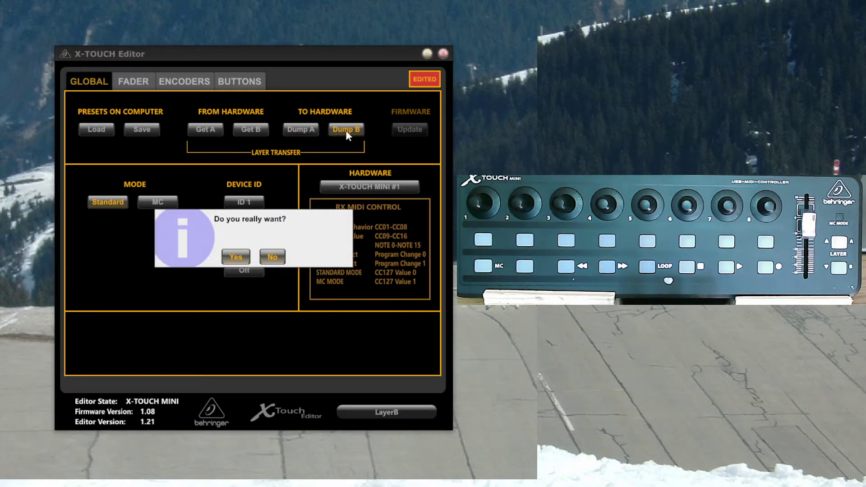
click(236, 257)
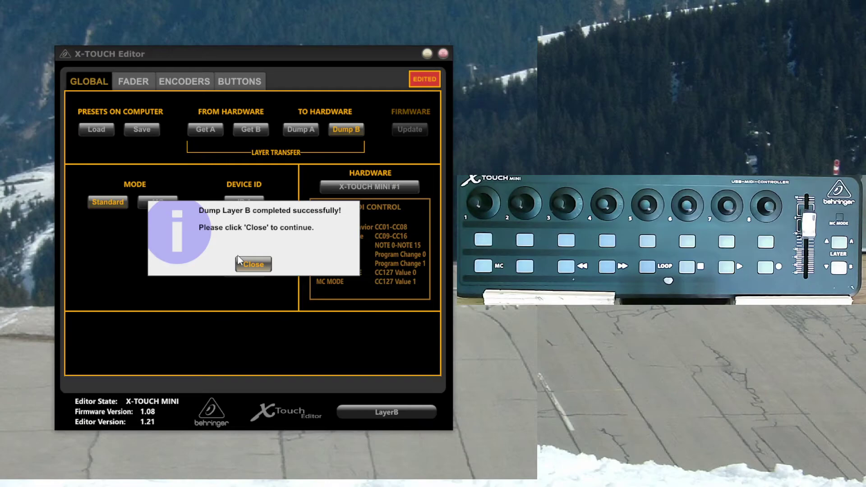
Step: Review LayerB's encoder map: pushes CC50–CC57, turns CC11–CC18
click(261, 262)
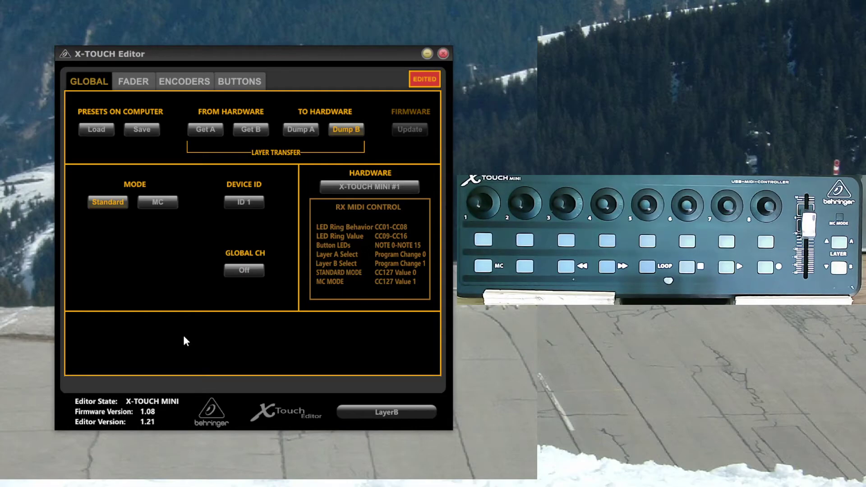
click(179, 80)
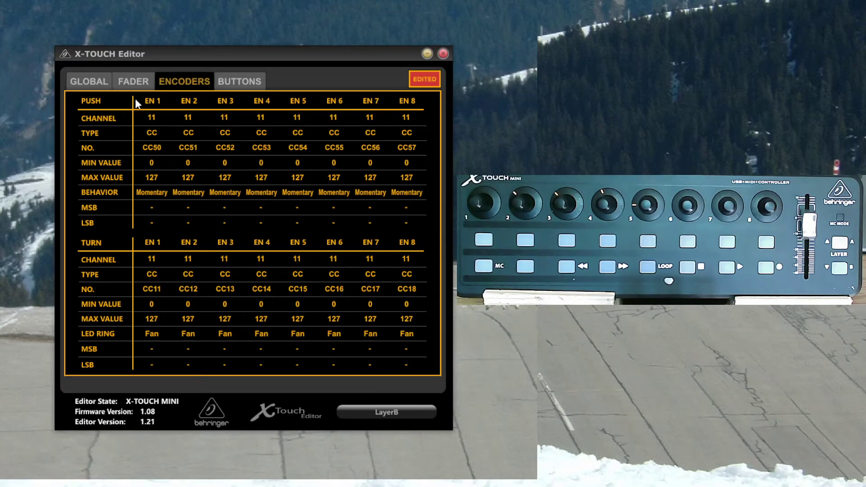
Step: Read layer A back from the X-Touch Mini hardware
click(95, 80)
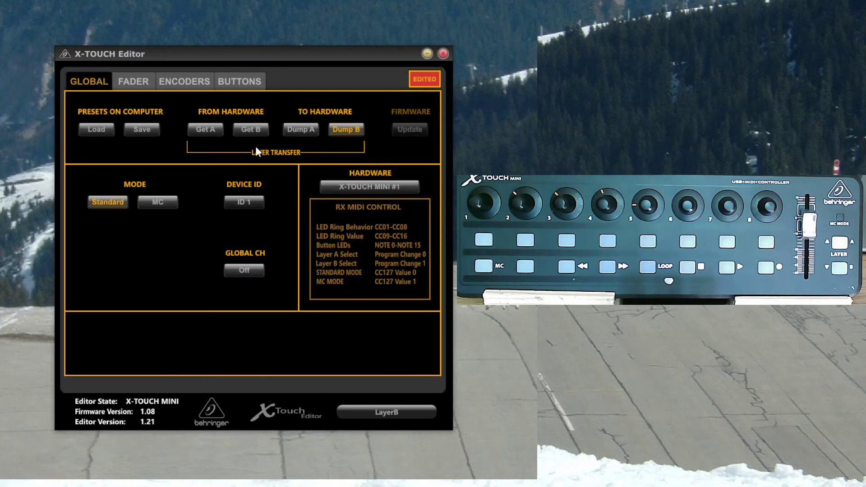
click(206, 131)
click(235, 257)
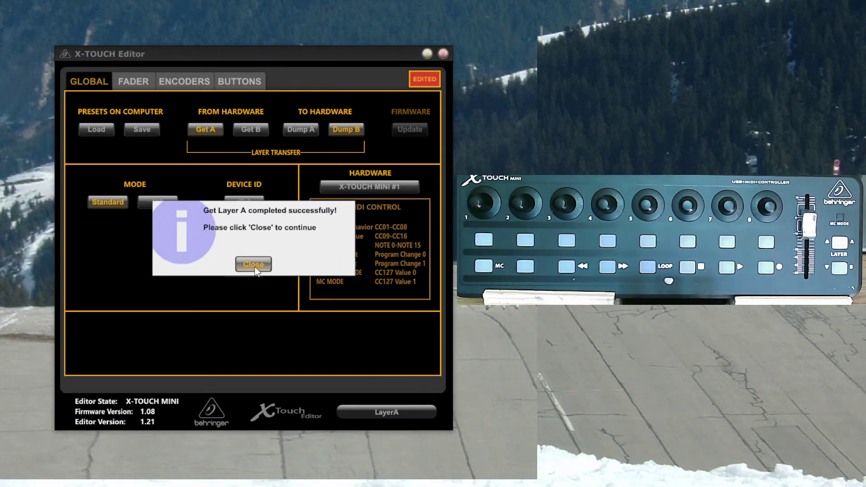
click(253, 264)
Step: Check layer A's encoder pushes CC20–CC27 and buttons 1–16 sending CC28–CC43
click(181, 80)
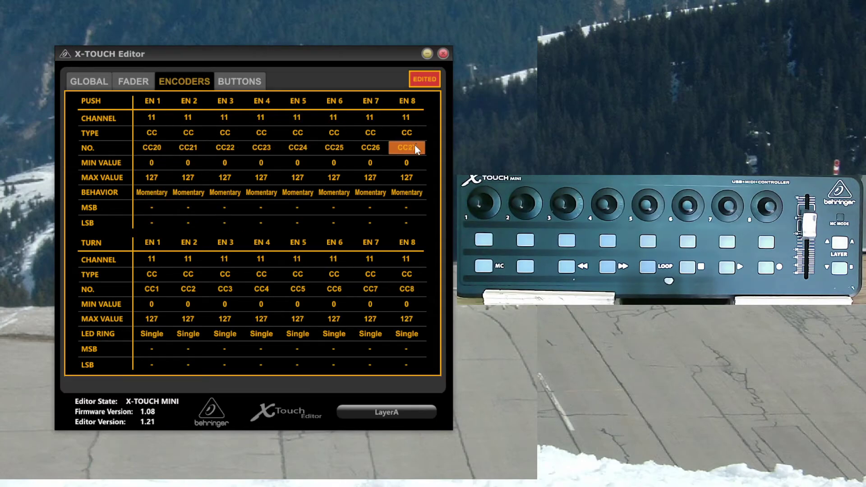
click(235, 79)
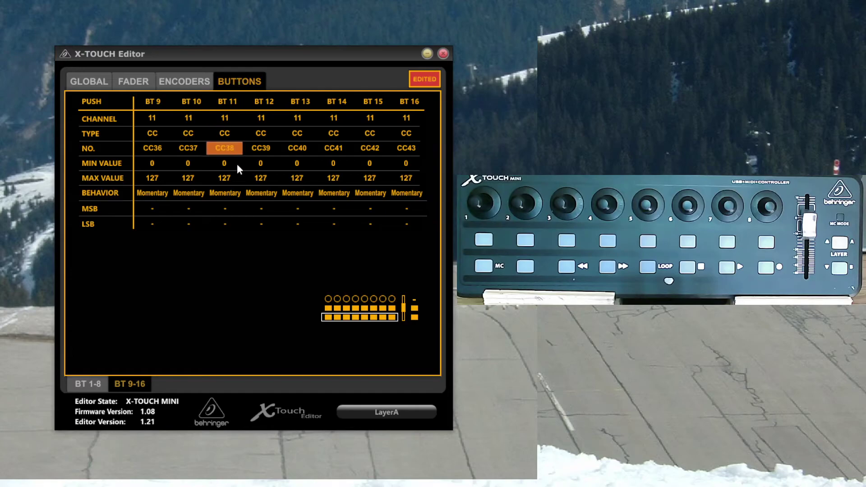
click(93, 388)
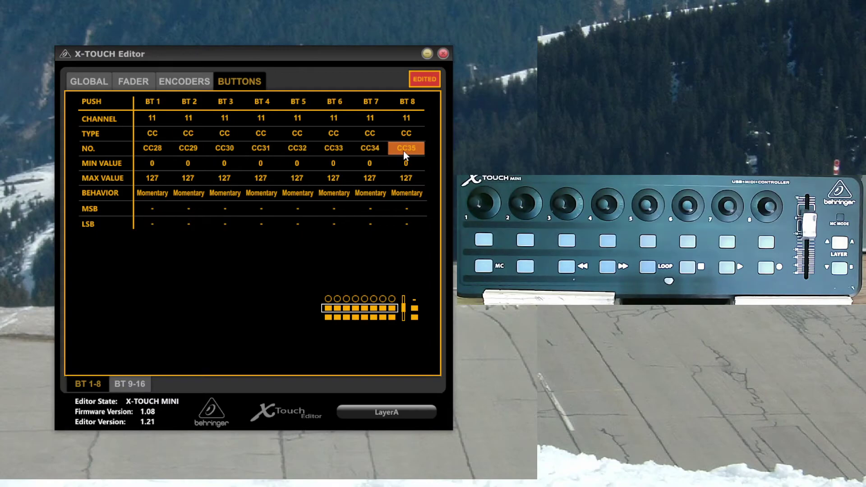
click(139, 385)
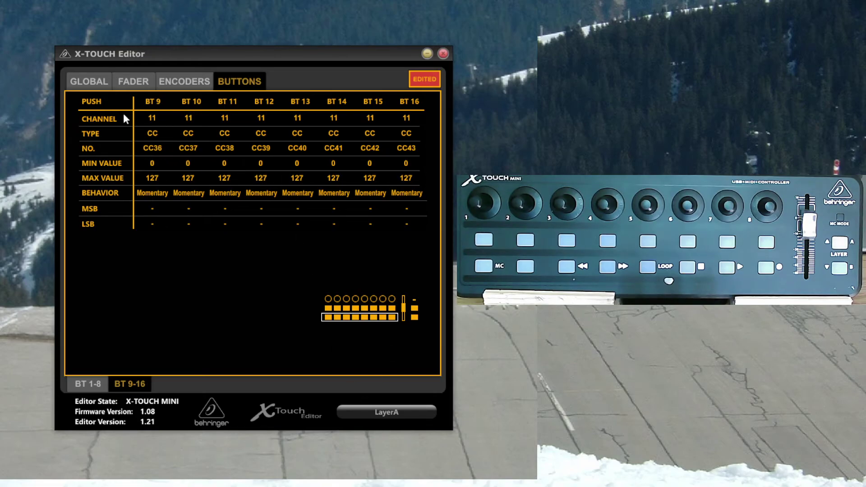
Step: Read layer B back from the X-Touch Mini hardware and confirm the transfer
click(102, 80)
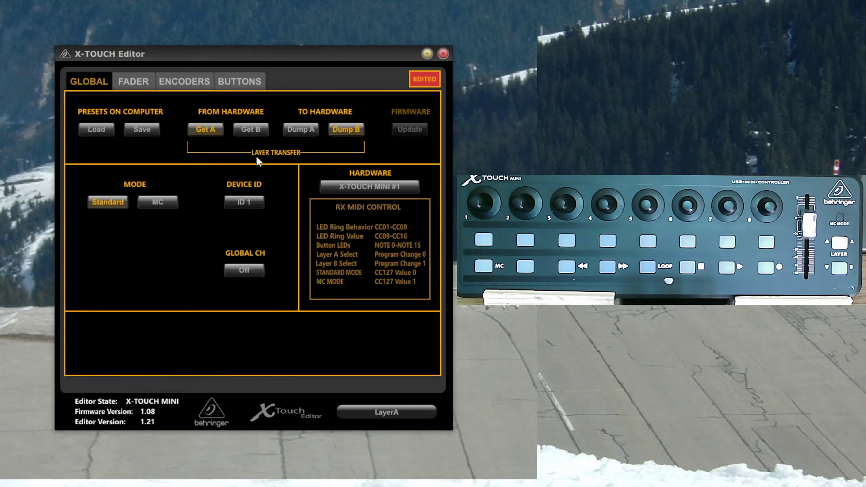
click(251, 132)
click(250, 263)
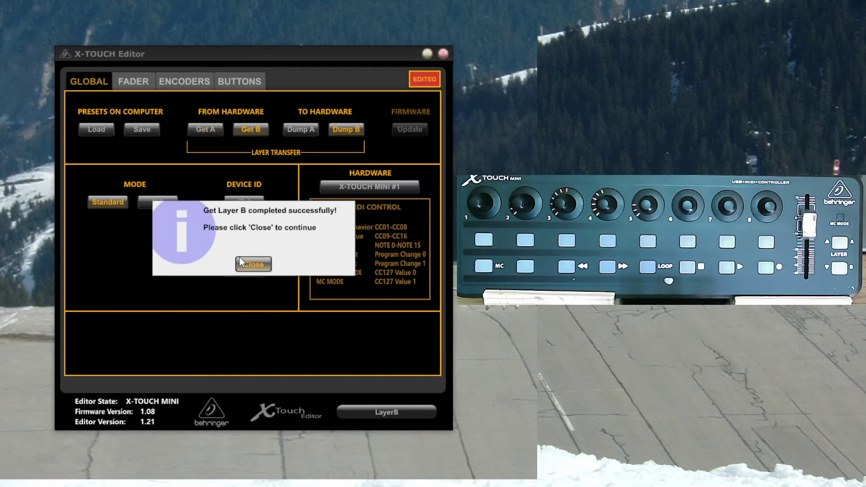
click(250, 265)
Step: Review layer B's assignments: pushes CC50–57, turns CC11–18, buttons 1–16 as CC58–73
click(176, 81)
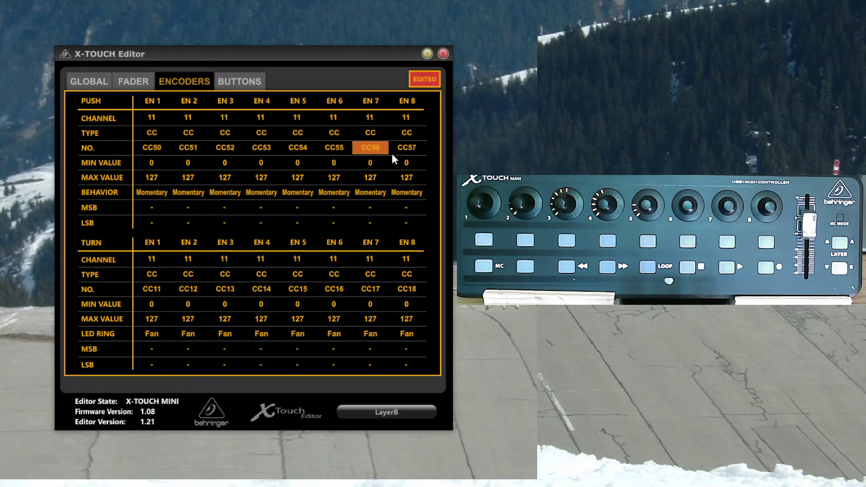
click(255, 80)
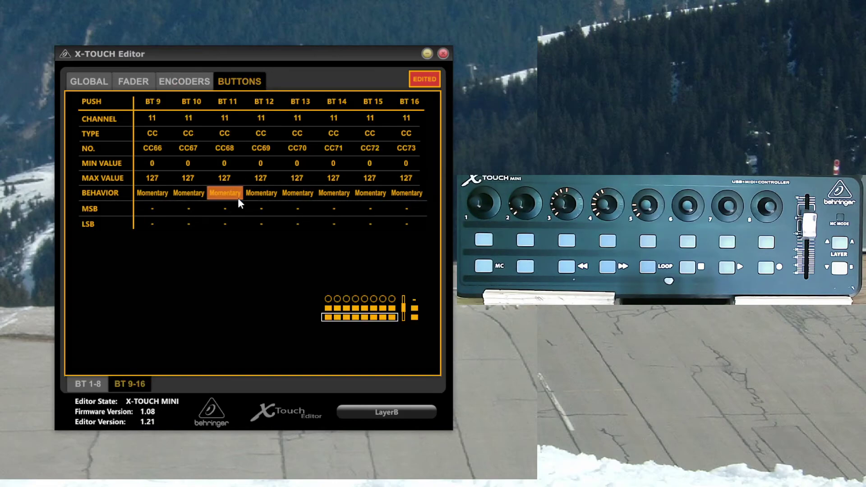
click(85, 385)
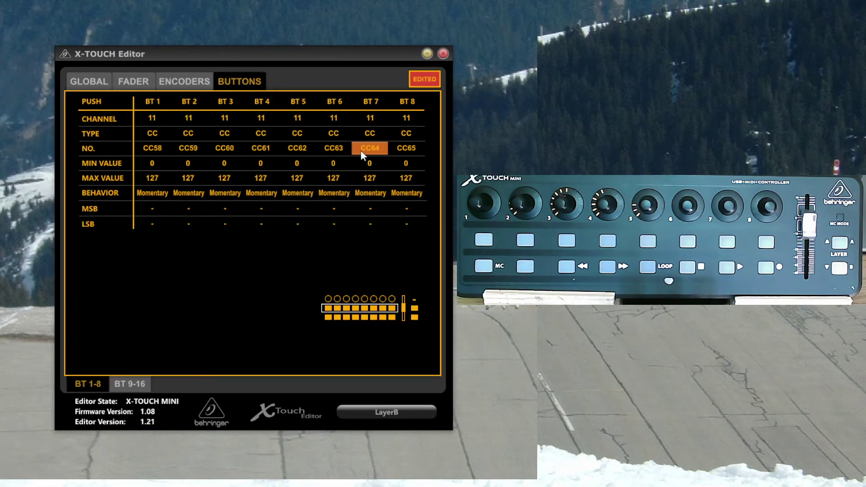
click(145, 383)
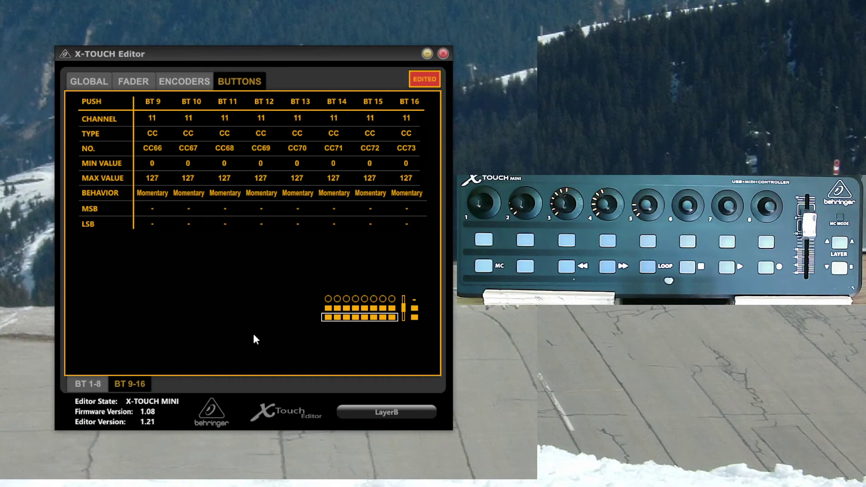
Step: Reload layer A from the hardware so the status reads LayerA again
click(91, 79)
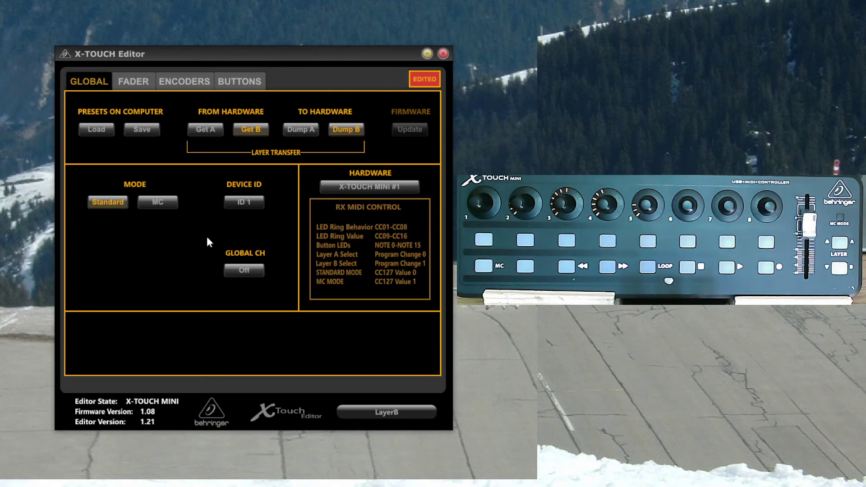
click(201, 130)
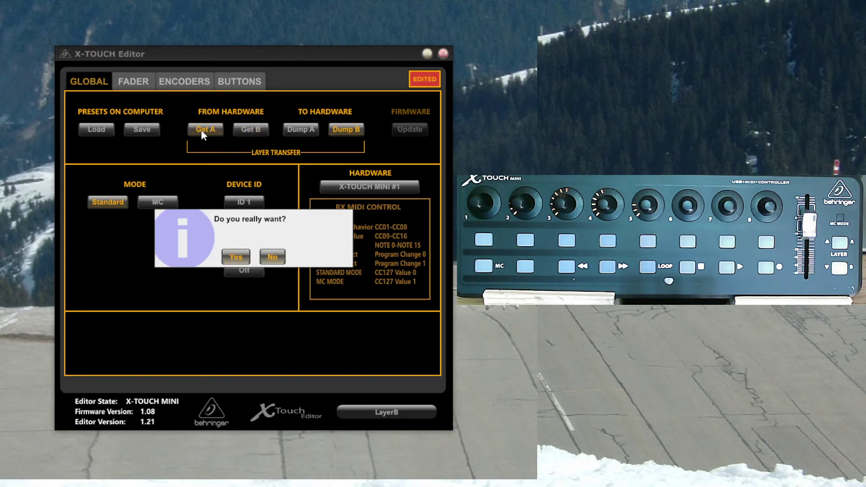
click(236, 255)
click(268, 266)
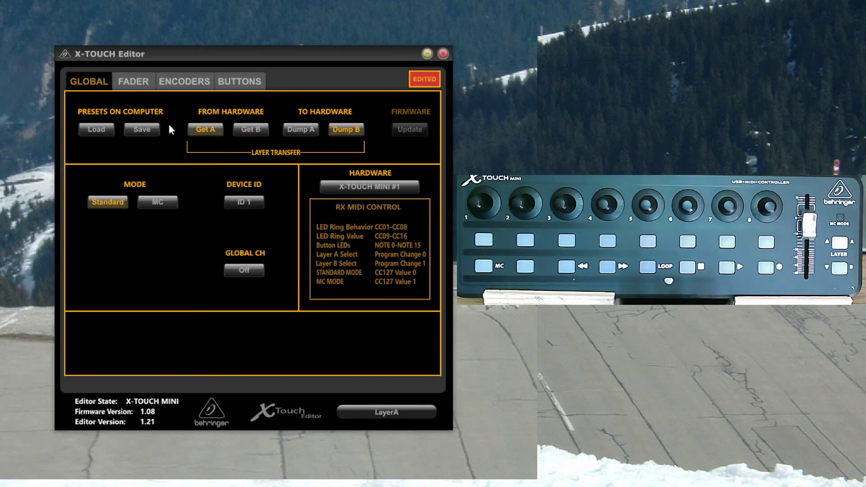